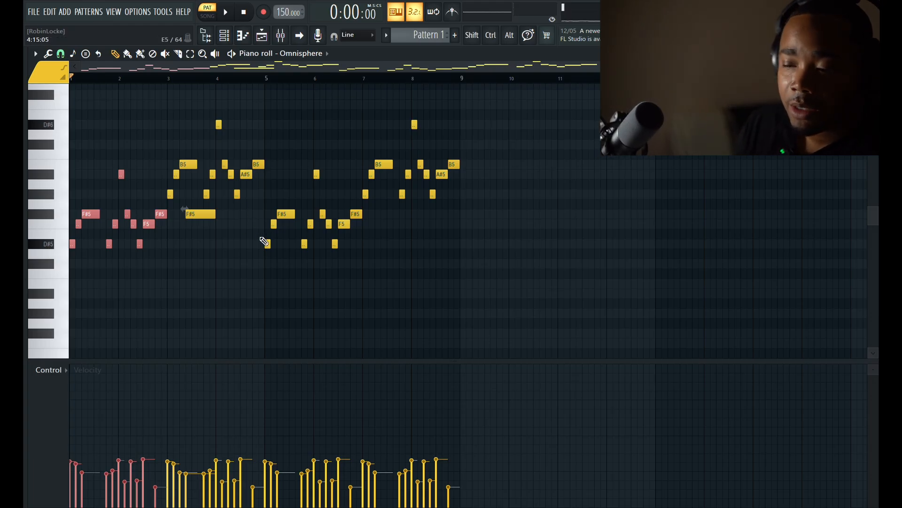
# Delete the long F#5 note in bar 3 of the Omnisphere melody
pyautogui.moveTo(262, 238); pyautogui.dragTo(170, 122)
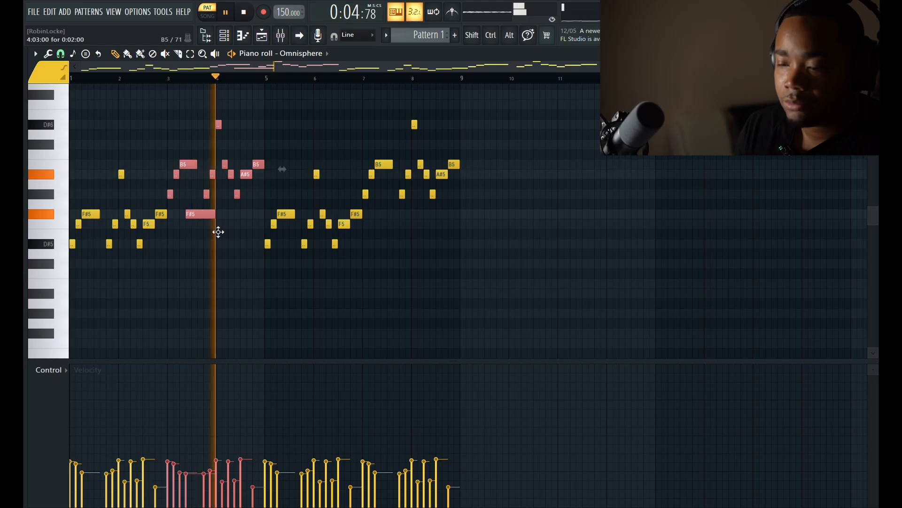
pyautogui.keyDown('ctrl'); pyautogui.click(210, 253); pyautogui.keyUp('ctrl')
pyautogui.rightClick(193, 214)
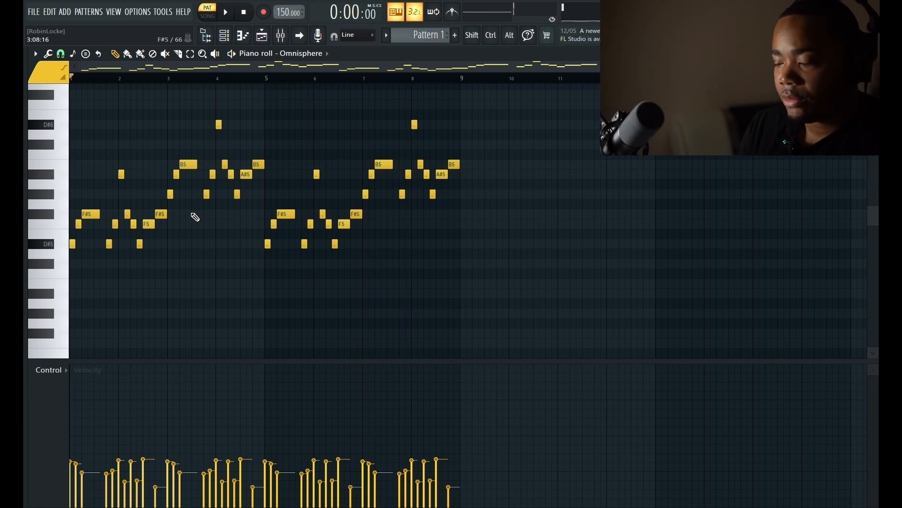
# Stop the first Kontakt 8 recording and delete every note of the take
pyautogui.click(225, 35)
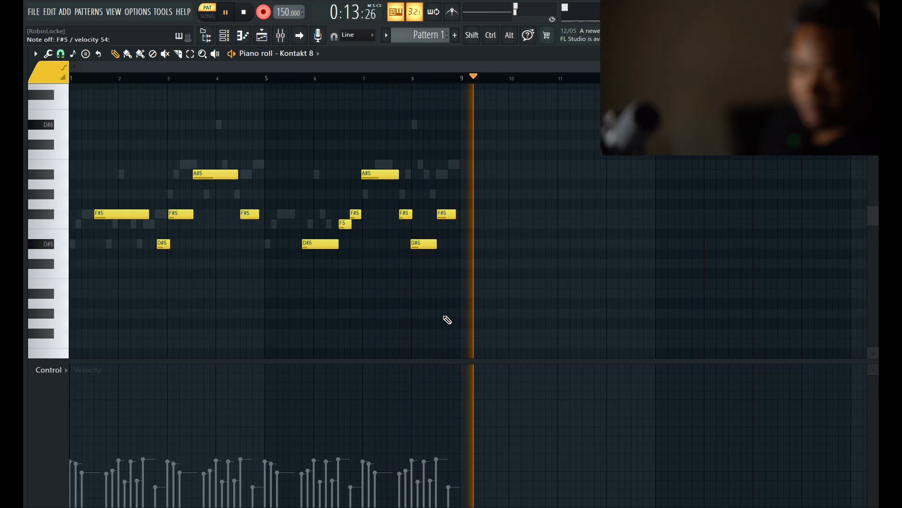
pyautogui.press('space')
pyautogui.hotkey('ctrl', 'a')
pyautogui.press('Delete')
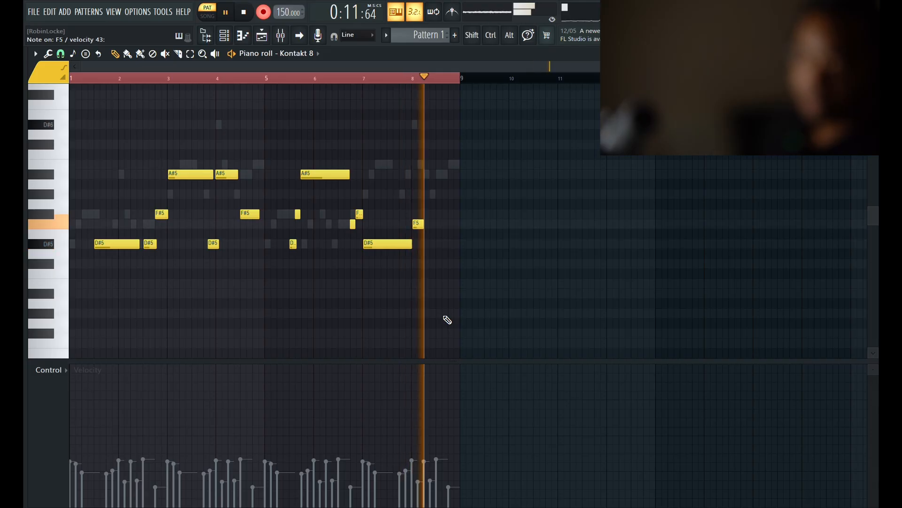
# Quantize all notes of the new Kontakt 8 take and lengthen the short D#5 and F#5 notes in bar 5
pyautogui.press('space')
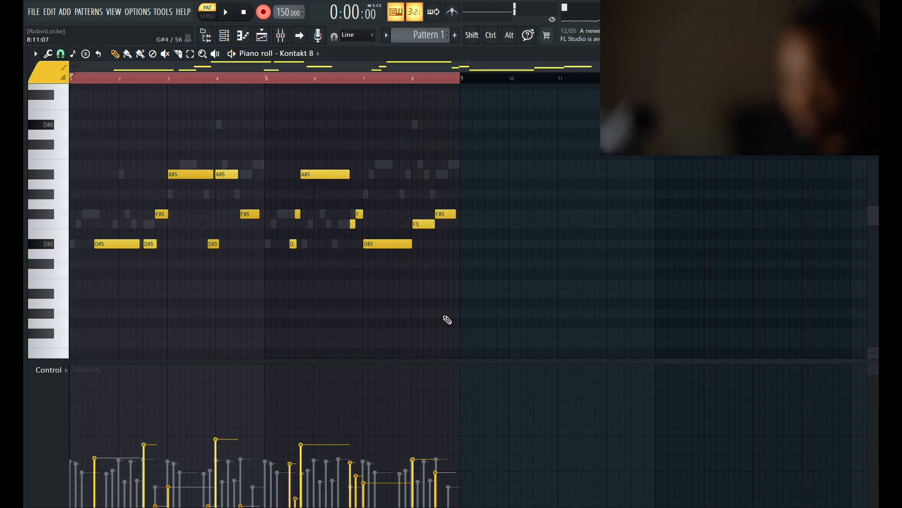
pyautogui.hotkey('ctrl', 'a')
pyautogui.hotkey('ctrl', 'q')
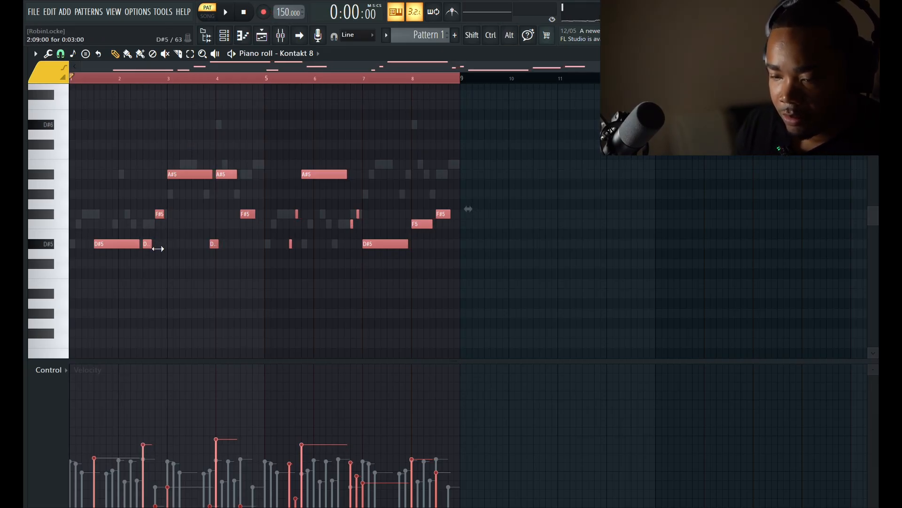
pyautogui.keyDown('ctrl'); pyautogui.click(310, 252); pyautogui.keyUp('ctrl')
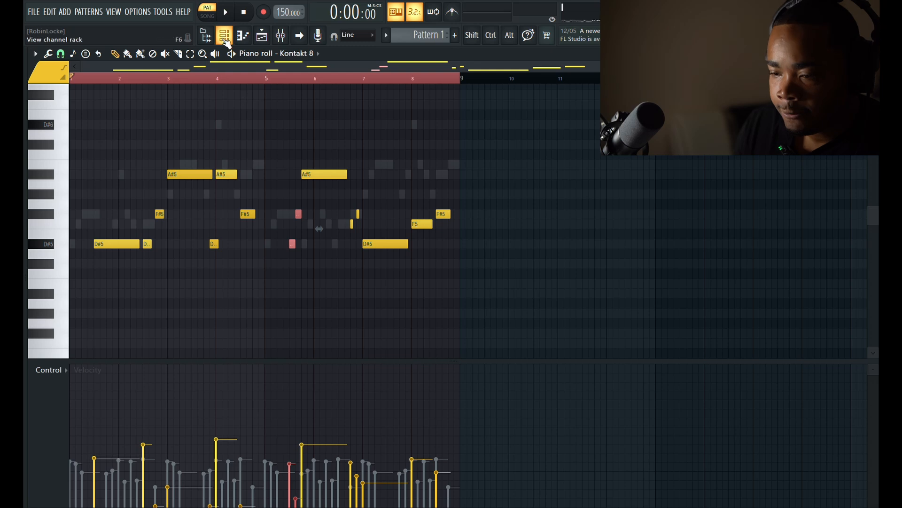
# Switch Kontakt 8 to the Multi Rack view with the library browser and load the Guarneri Violin Multi Mic instrument
pyautogui.click(224, 36)
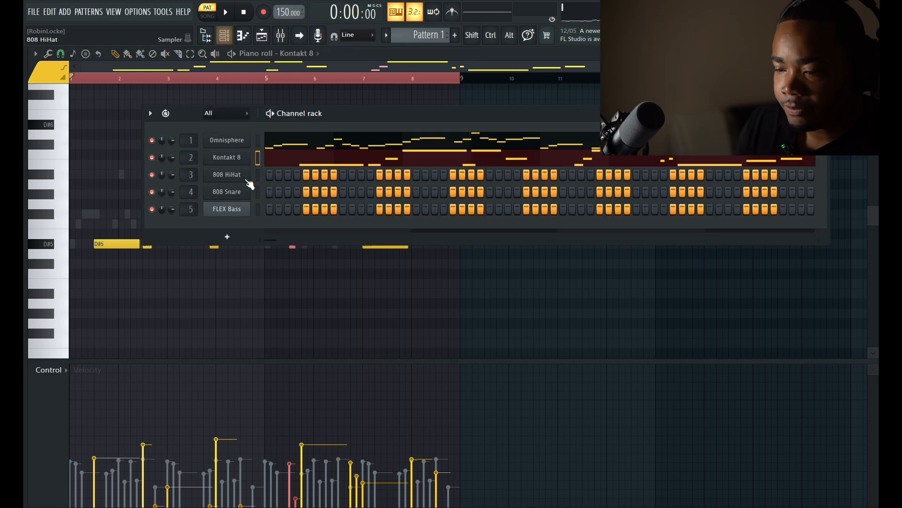
pyautogui.click(230, 161)
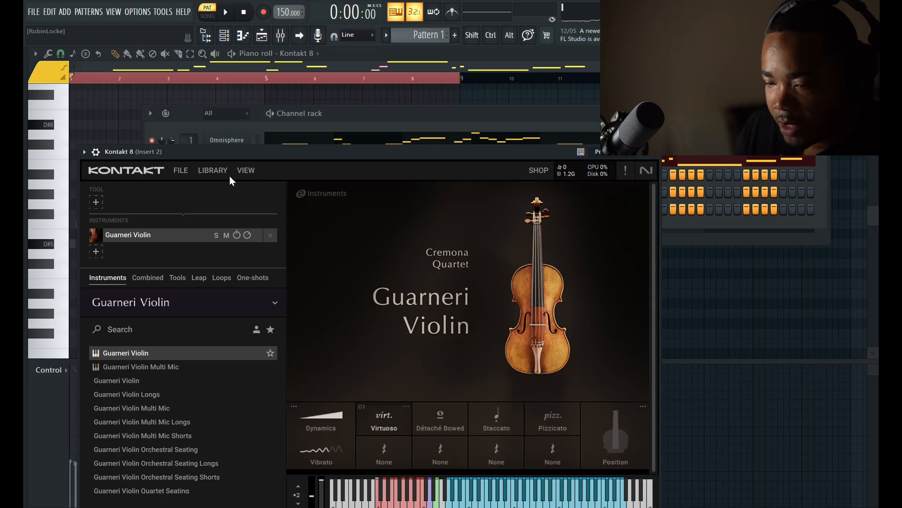
pyautogui.click(248, 170)
pyautogui.click(253, 186)
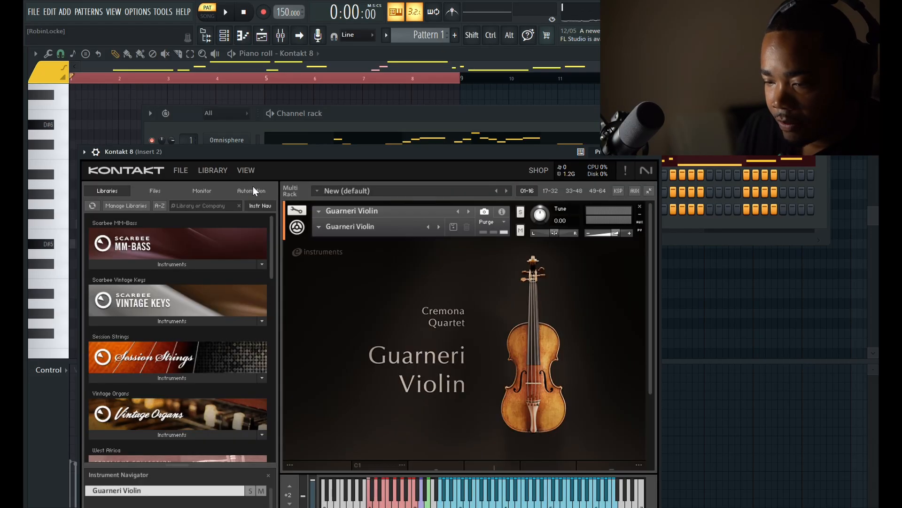
pyautogui.click(470, 211)
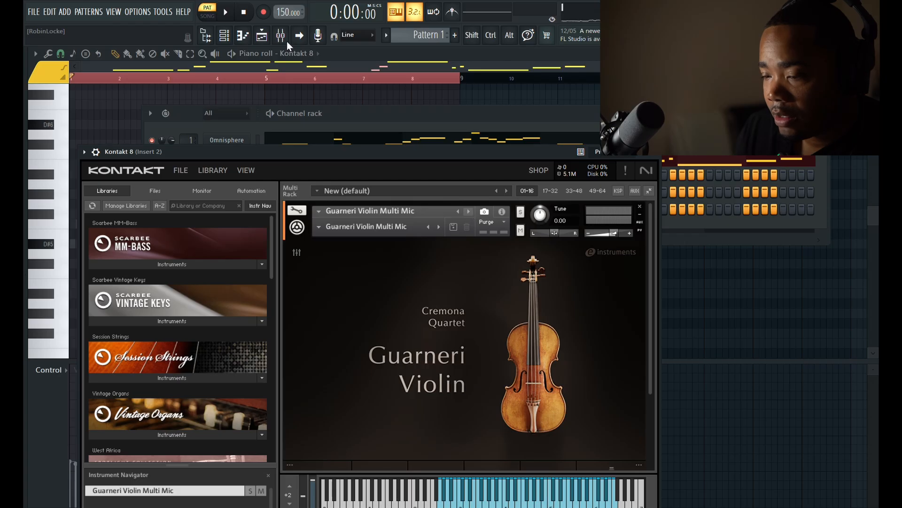
# Play the pattern, lengthen the short F5 and F#5 notes late in bar 6 of the Kontakt 8 part, and select the short bar 5 pair
pyautogui.click(226, 13)
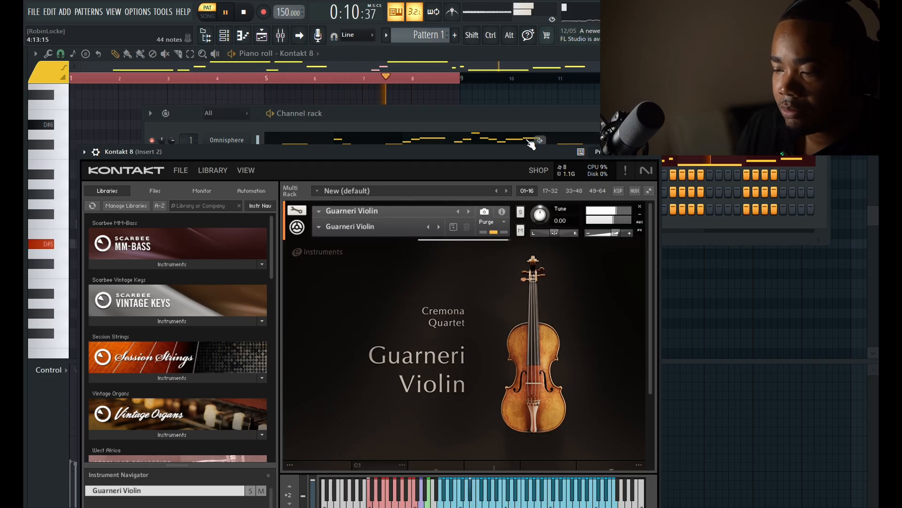
pyautogui.click(482, 143)
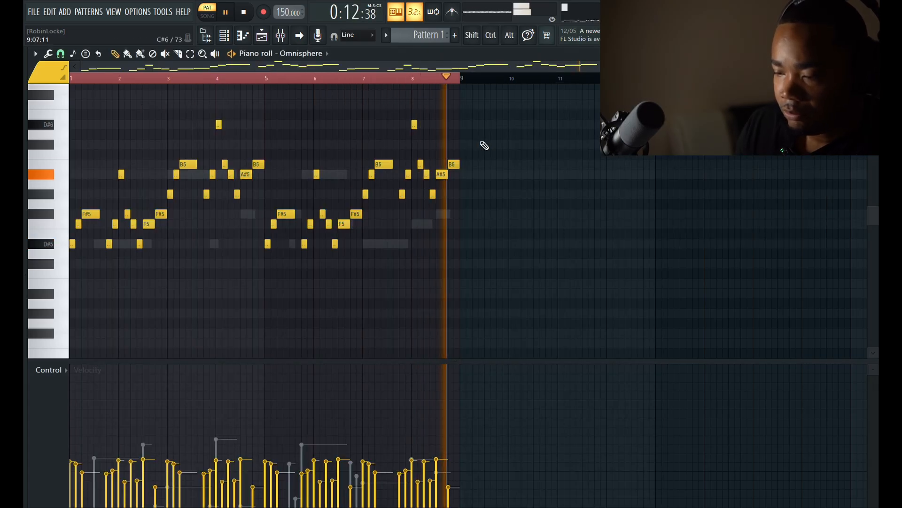
pyautogui.click(224, 35)
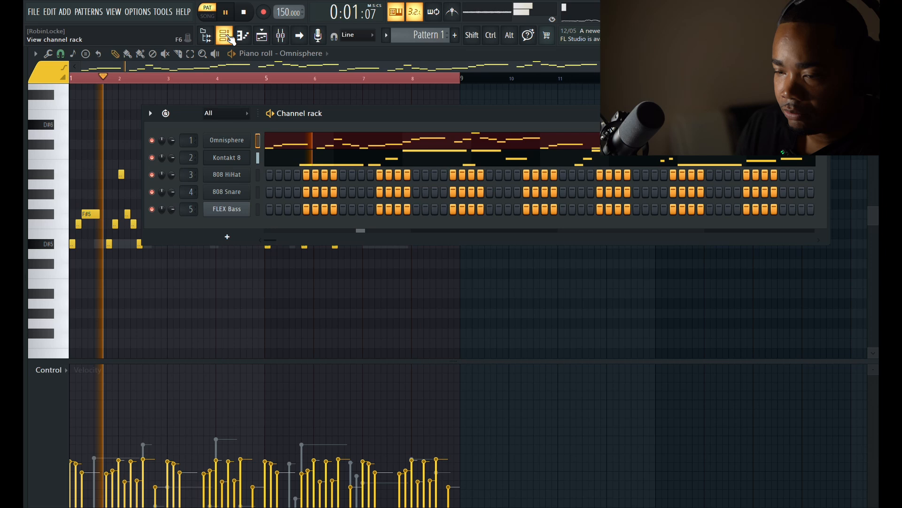
pyautogui.click(288, 164)
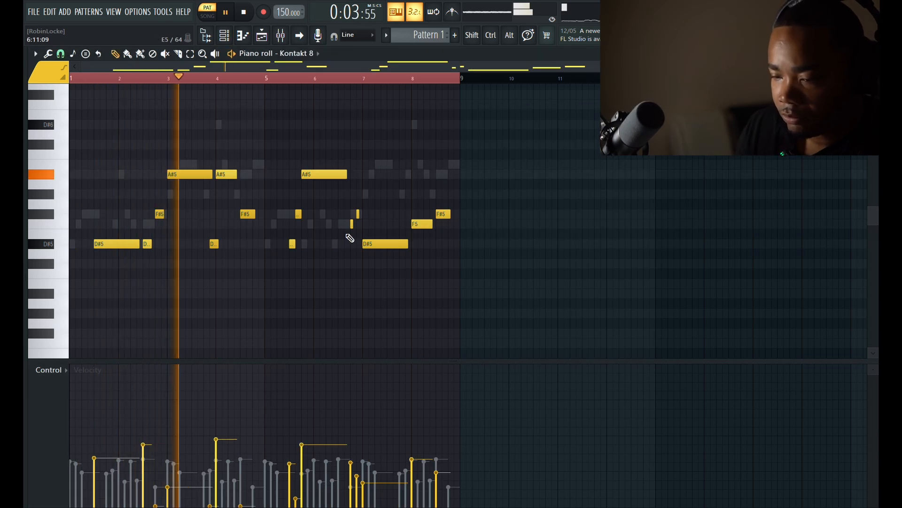
pyautogui.moveTo(368, 202); pyautogui.dragTo(369, 222)
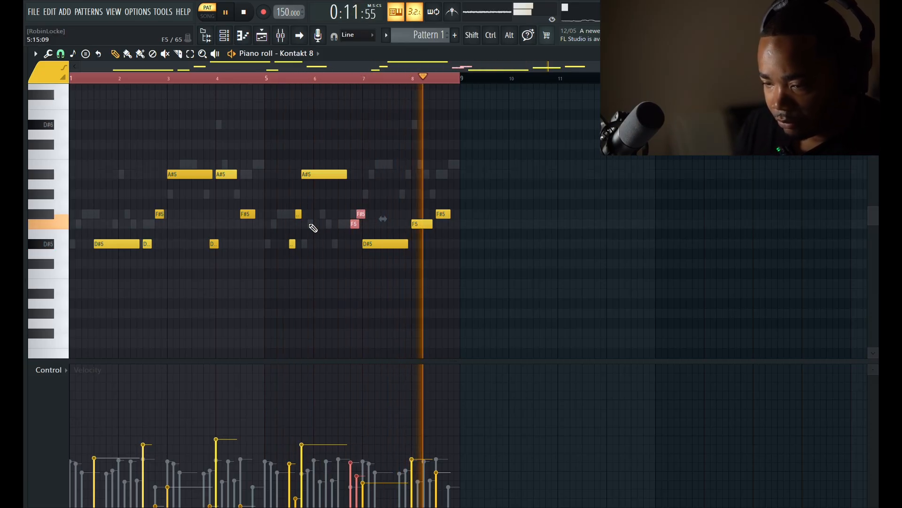
pyautogui.moveTo(305, 207); pyautogui.dragTo(305, 252)
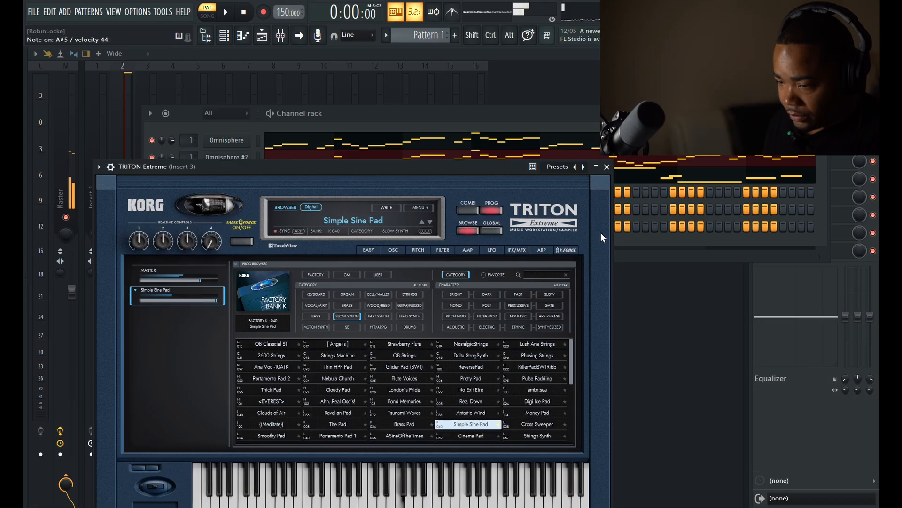
# Record TRITON Extreme chords over bars 1 to 4 in its piano roll and quantize all the notes
pyautogui.click(606, 167)
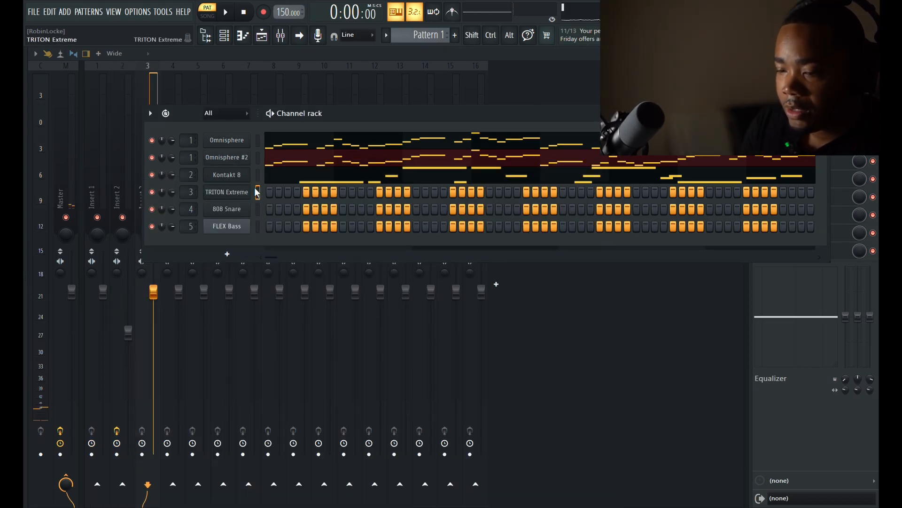
pyautogui.press('F7')
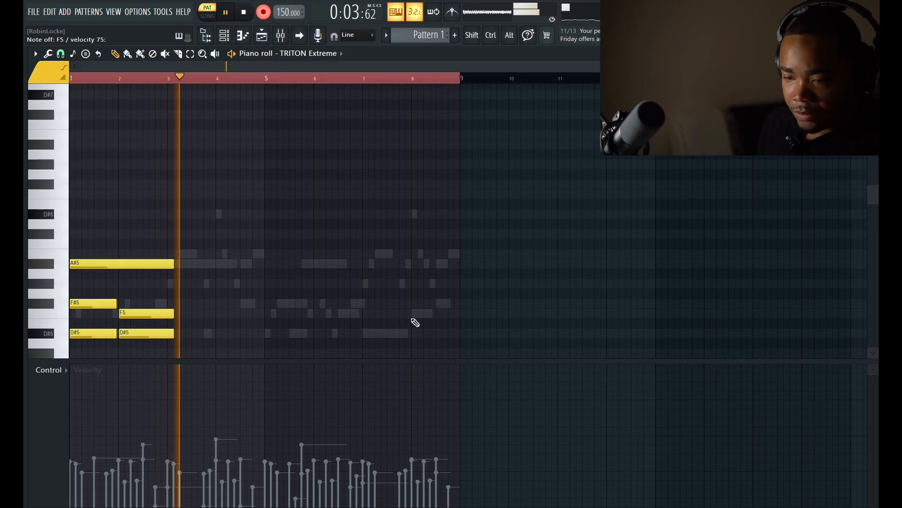
pyautogui.press('space')
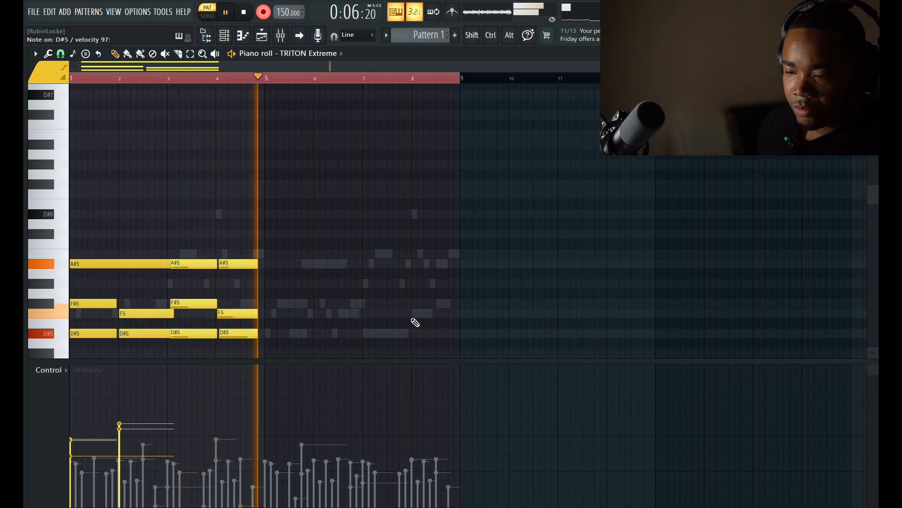
pyautogui.press('space')
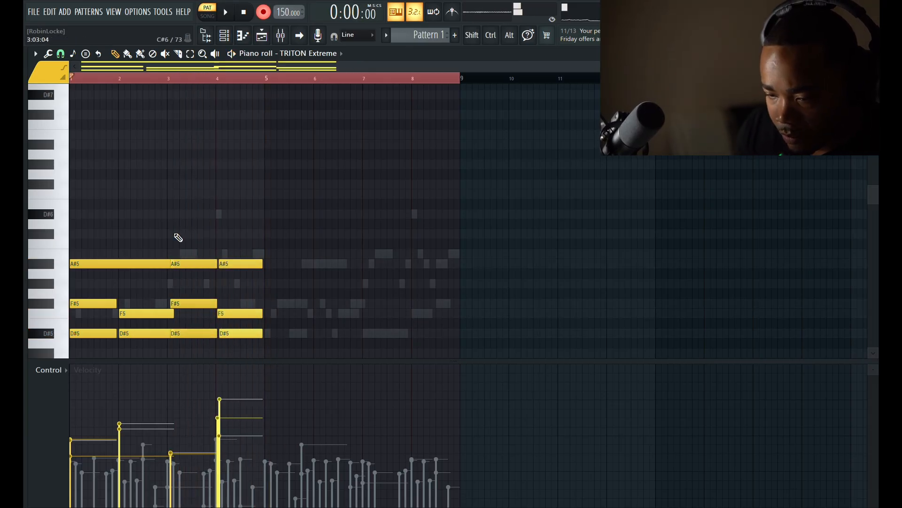
pyautogui.hotkey('ctrl', 'a')
pyautogui.hotkey('ctrl', 'q')
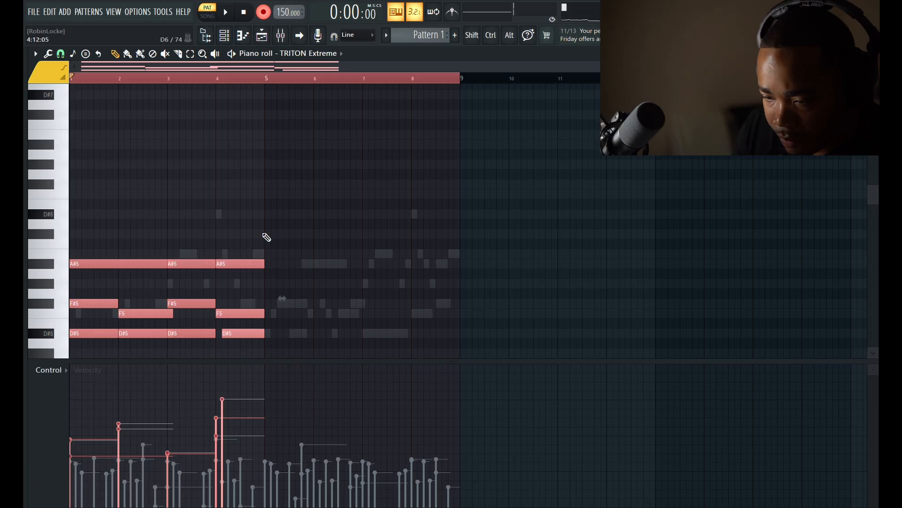
# Raise the TRITON Extreme chords in bars 3 and 4 by five semitones
pyautogui.scroll(-2, 268, 240)
pyautogui.moveTo(274, 300); pyautogui.dragTo(209, 221)
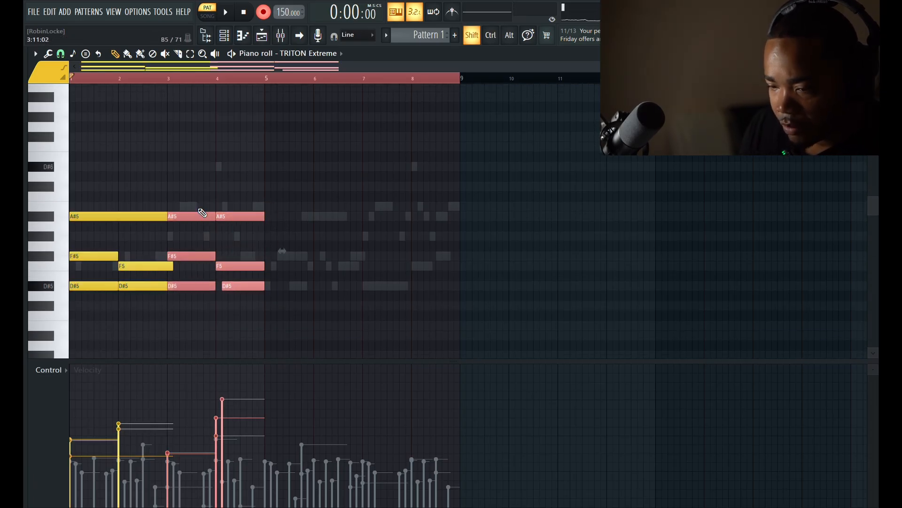
pyautogui.hotkey('shift', 'Up')
pyautogui.hotkey('shift', 'Up')
pyautogui.hotkey('shift', 'Up')
pyautogui.hotkey('shift', 'Up')
pyautogui.hotkey('shift', 'Up')
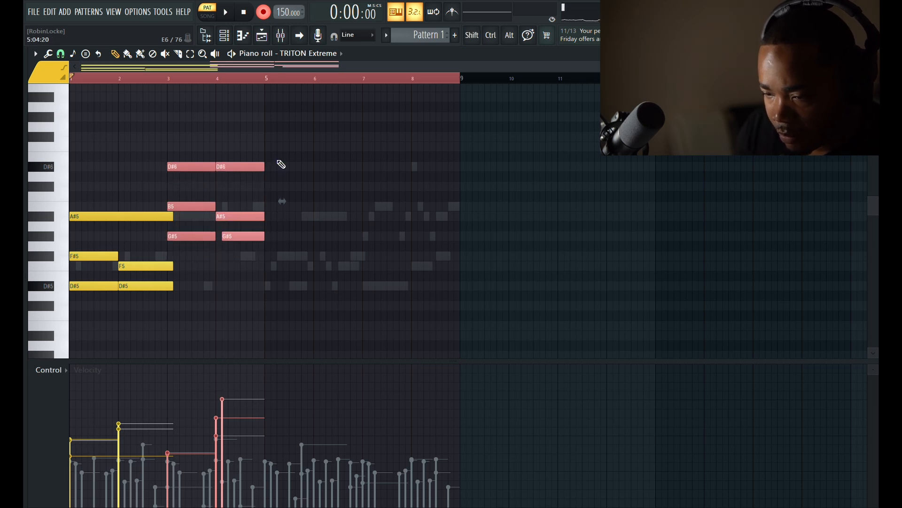
# Duplicate the four-bar TRITON Extreme chord progression into bars 5 to 8
pyautogui.hotkey('ctrl', 'a')
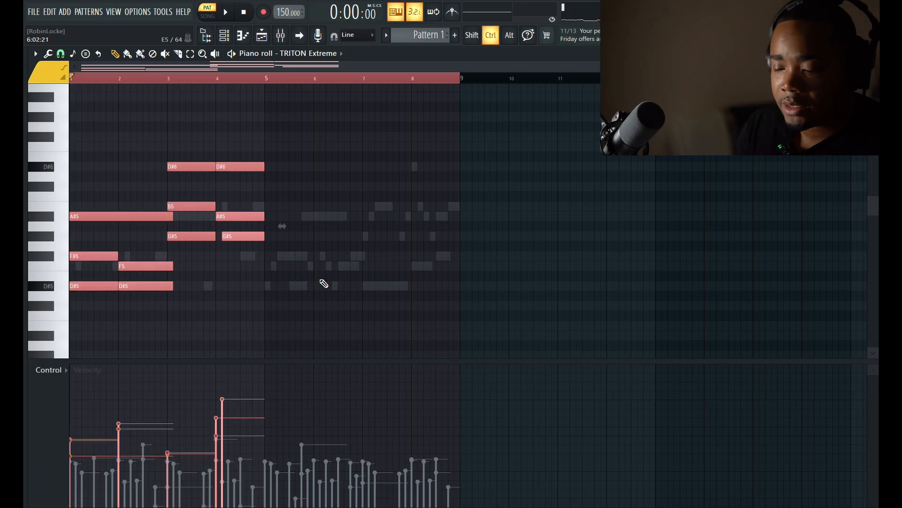
pyautogui.rightClick(275, 81)
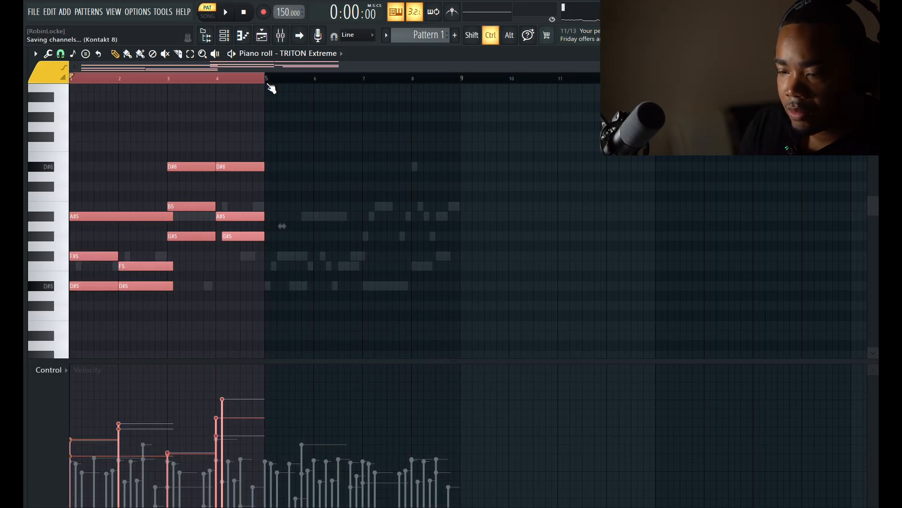
pyautogui.hotkey('ctrl', 'b')
pyautogui.keyDown('ctrl'); pyautogui.click(76, 78); pyautogui.keyUp('ctrl')
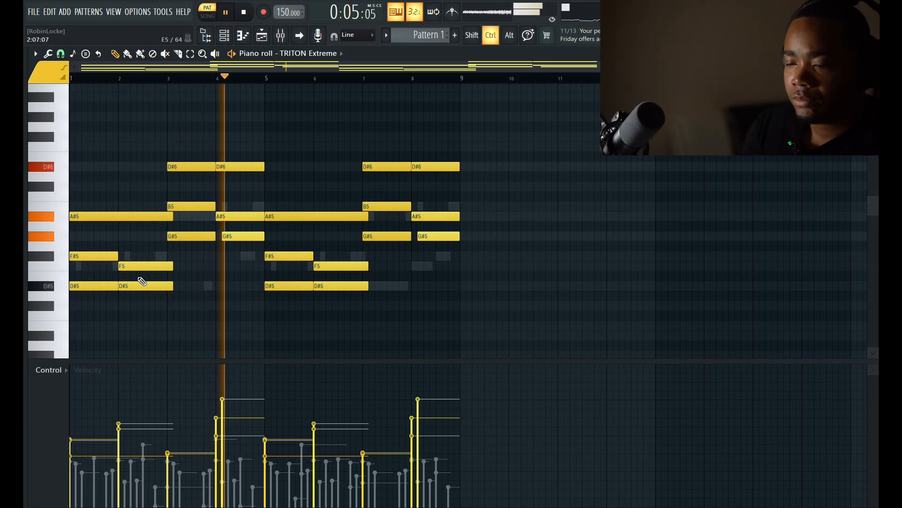
# Raise the middle note of every TRITON Extreme chord across all eight bars by one octave
pyautogui.moveTo(140, 279); pyautogui.dragTo(98, 260)
pyautogui.moveTo(203, 182); pyautogui.dragTo(242, 218)
pyautogui.moveTo(319, 232); pyautogui.dragTo(343, 268)
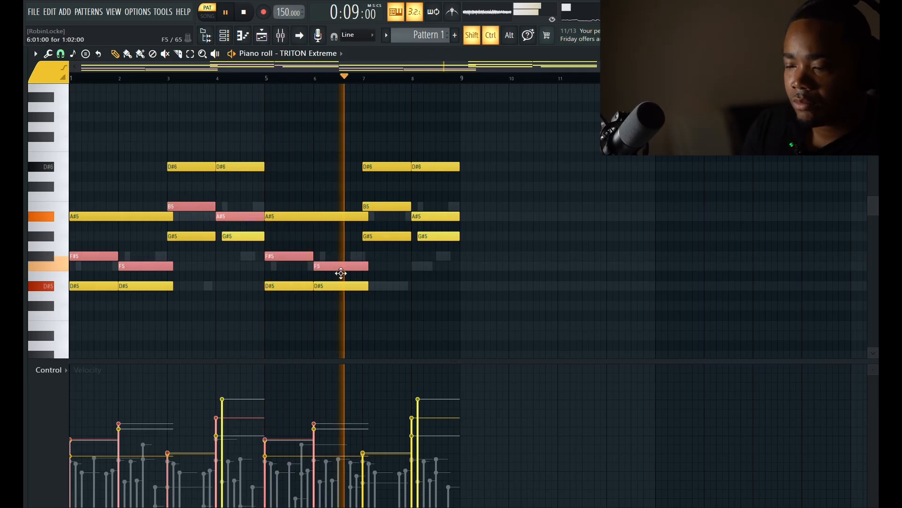
pyautogui.moveTo(400, 197); pyautogui.dragTo(440, 221)
pyautogui.hotkey('ctrl', 'Up')
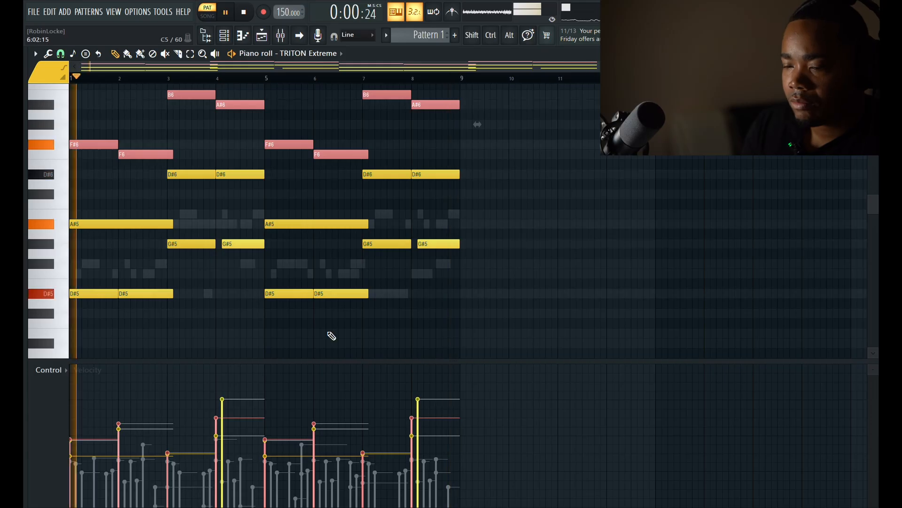
# Play the pattern and add a short F5 note at the end of bar 8 in the Omnisphere #3 part
pyautogui.click(230, 41)
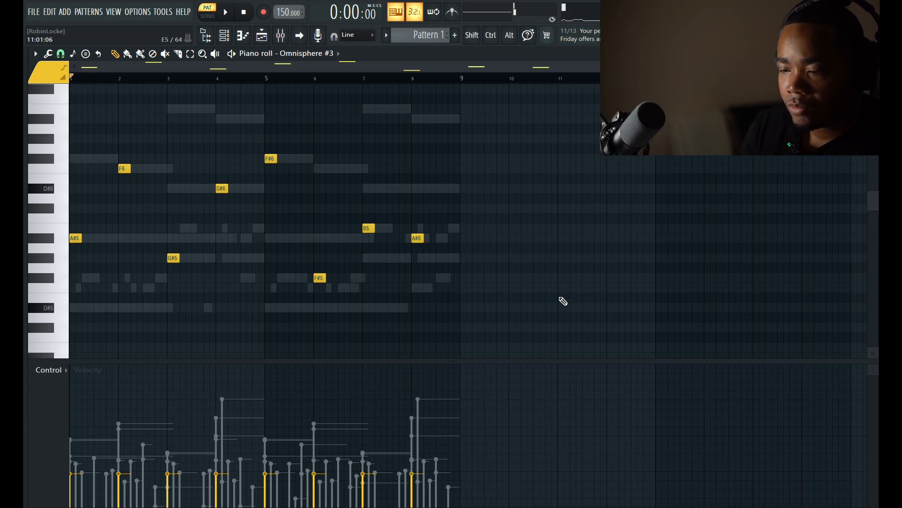
pyautogui.press('space')
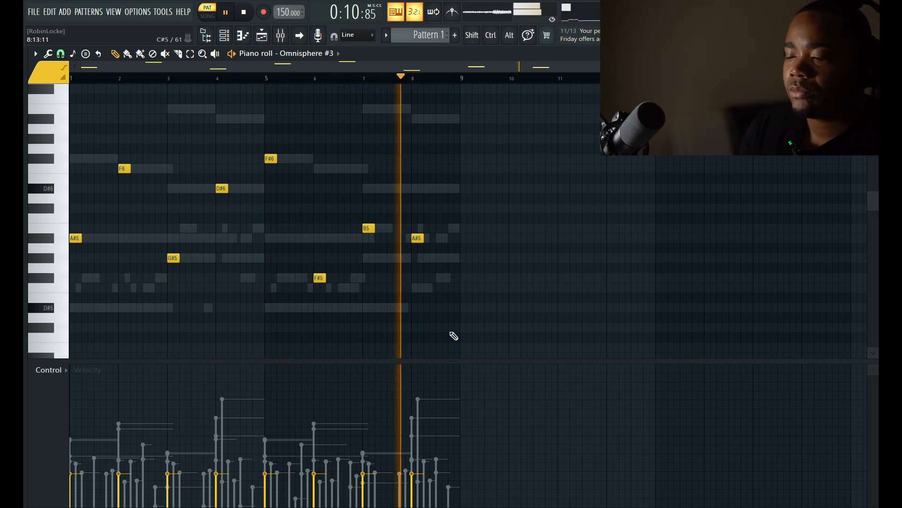
pyautogui.click(452, 329)
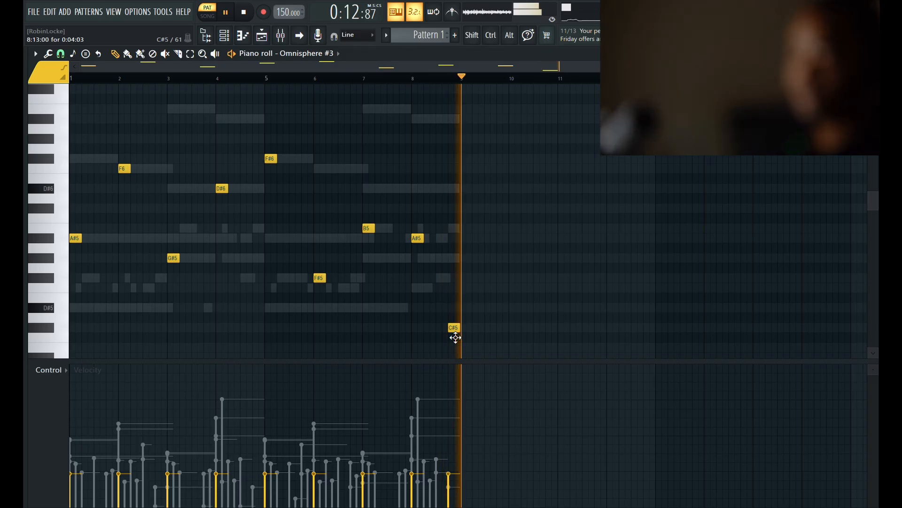
pyautogui.press('space')
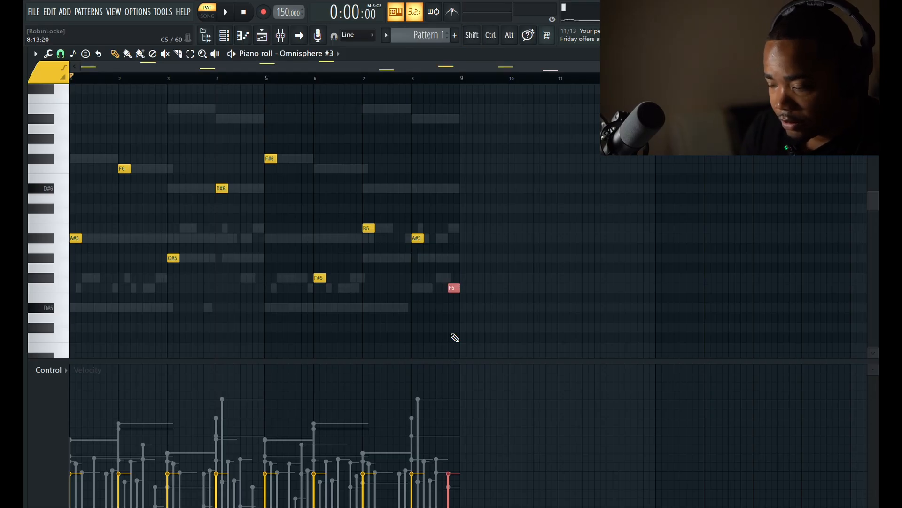
# Open the mixer and play Pattern 1 to check the layered melody
pyautogui.click(224, 36)
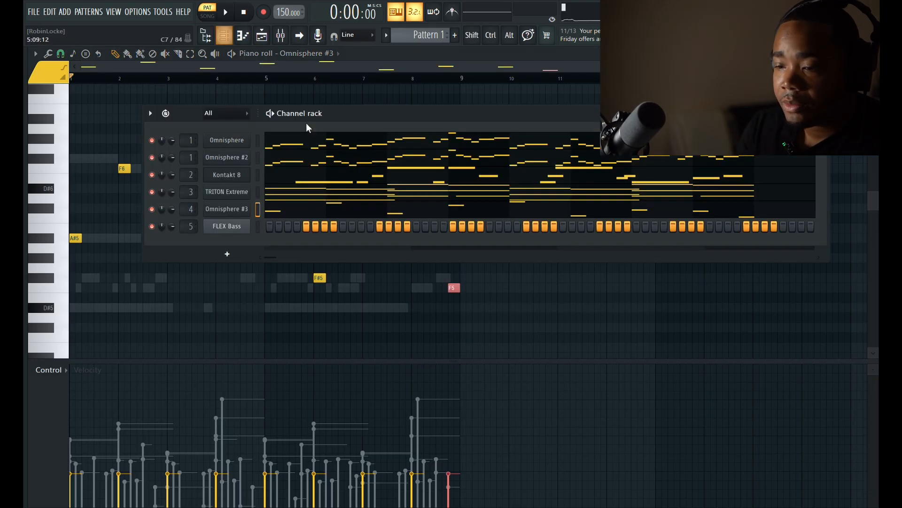
pyautogui.click(290, 37)
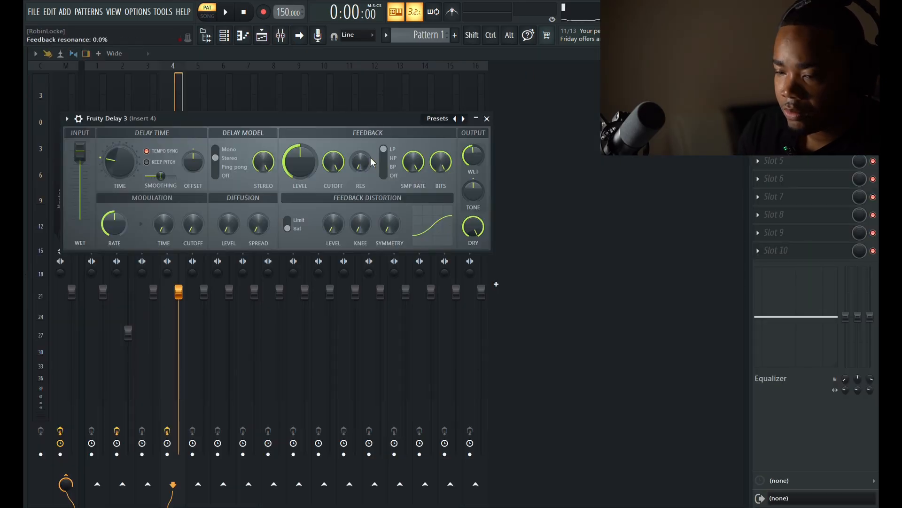
pyautogui.press('space')
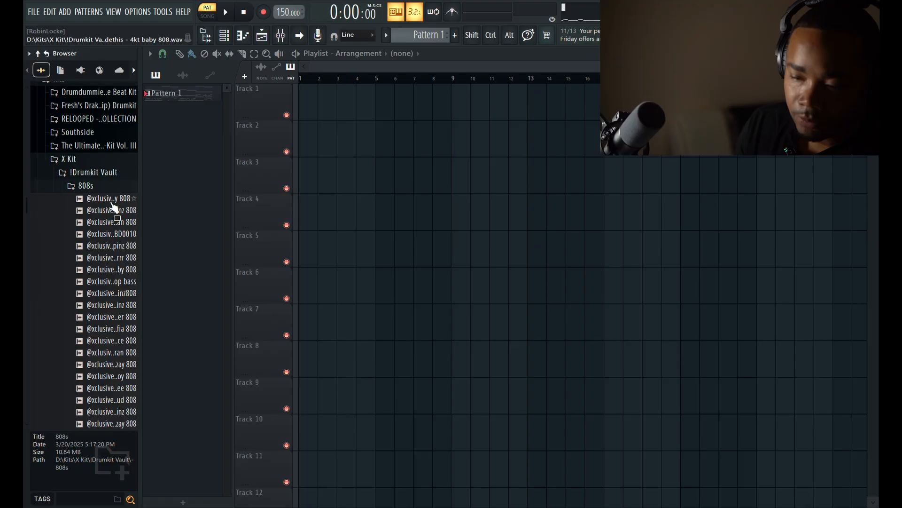
# Replace the FLEX Bass channel with a new sampler channel using the 4kt baby 808 sample from the X Kit
pyautogui.click(118, 199)
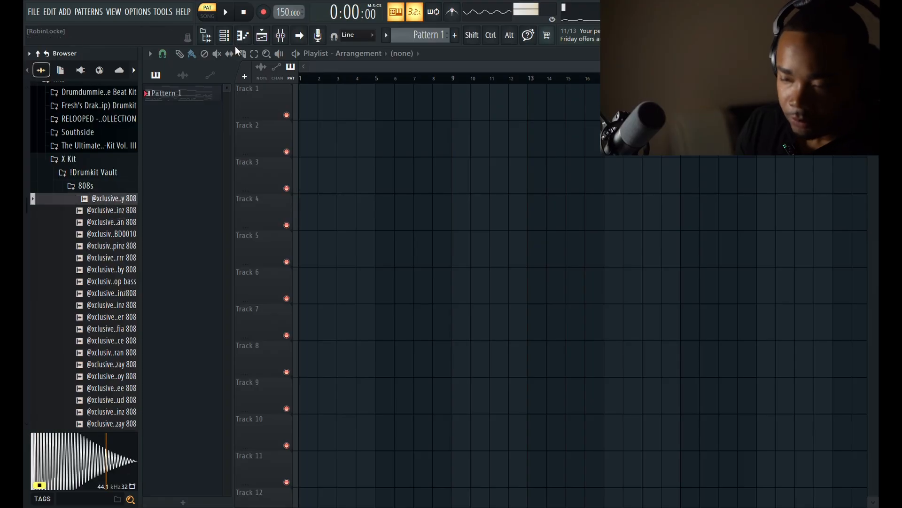
pyautogui.click(225, 36)
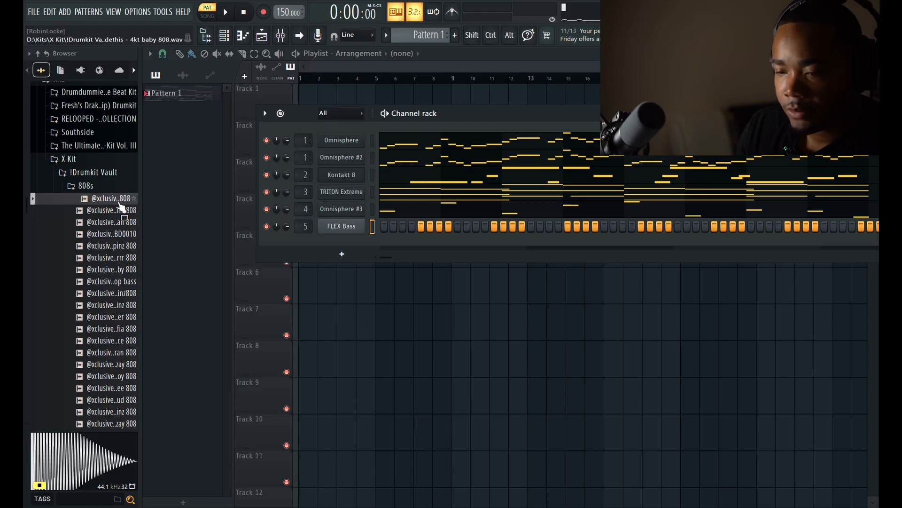
pyautogui.moveTo(123, 202); pyautogui.dragTo(380, 273)
pyautogui.moveTo(345, 227); pyautogui.dragTo(349, 229)
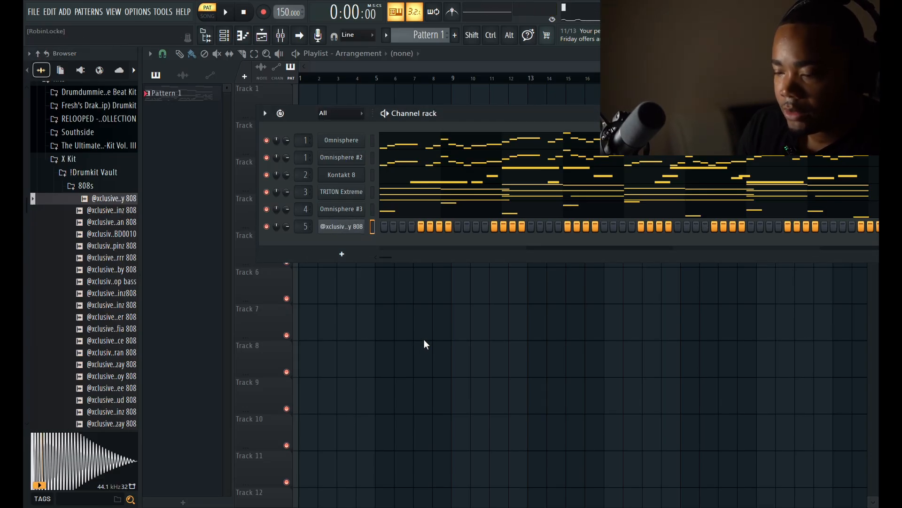
pyautogui.hotkey('ctrl', 'z')
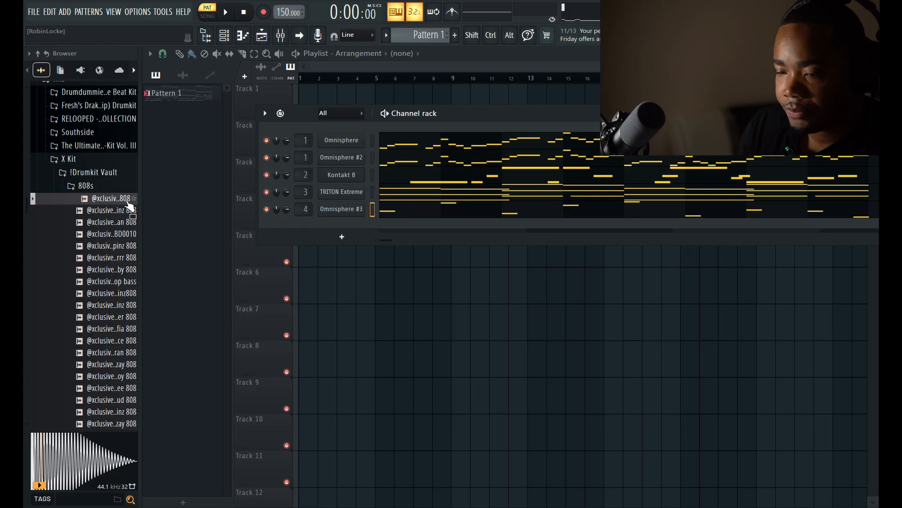
pyautogui.moveTo(128, 203); pyautogui.dragTo(356, 228)
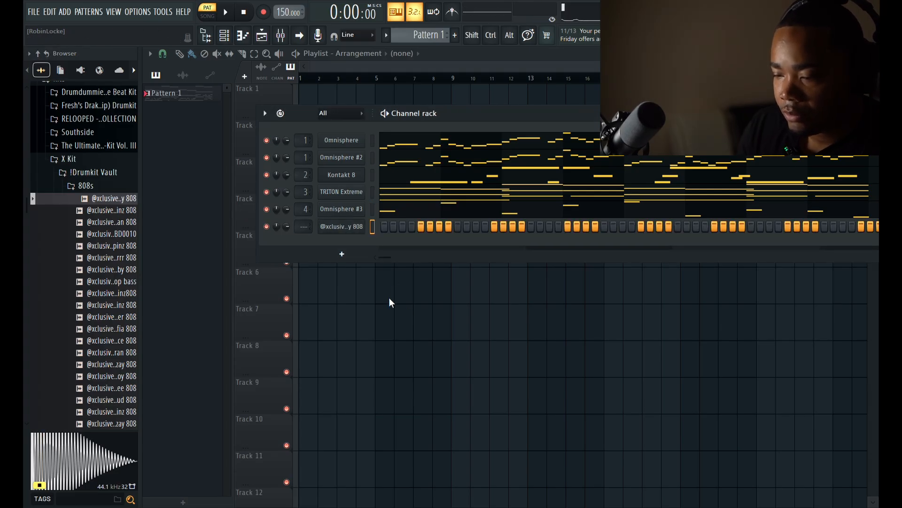
pyautogui.click(347, 227)
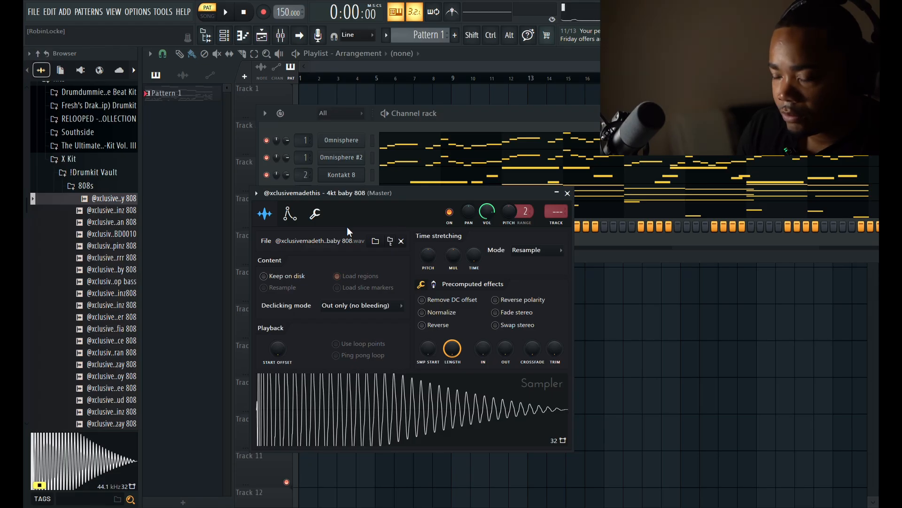
pyautogui.click(567, 193)
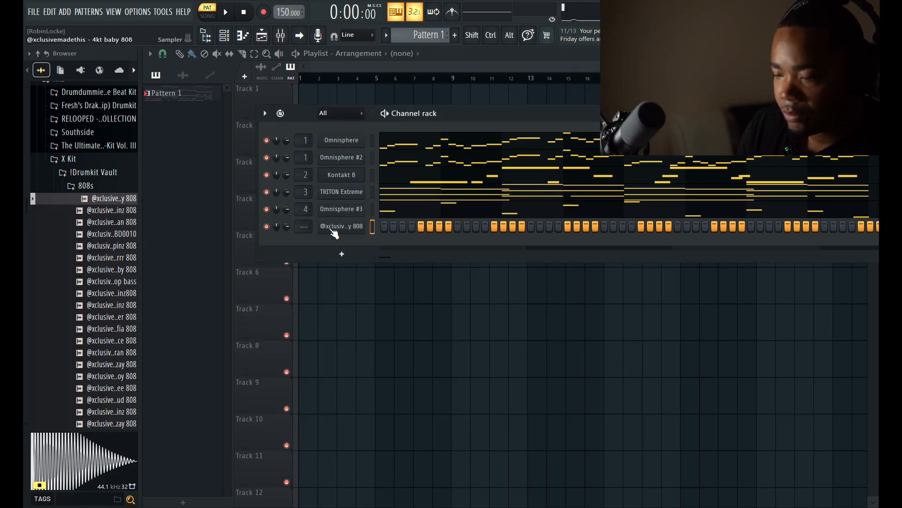
# Record an 808 bass line over all eight bars of Pattern 1 and quantize its notes to the grid
pyautogui.press('F7')
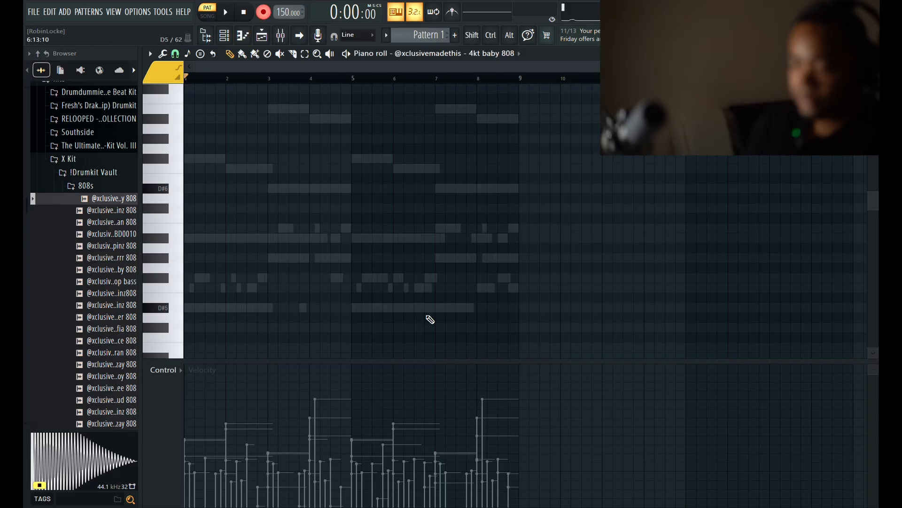
pyautogui.press('space')
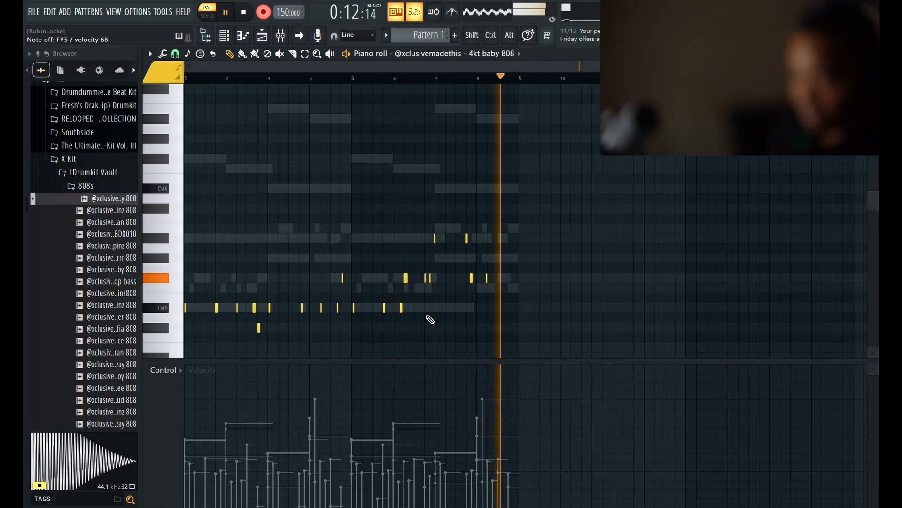
pyautogui.press('space')
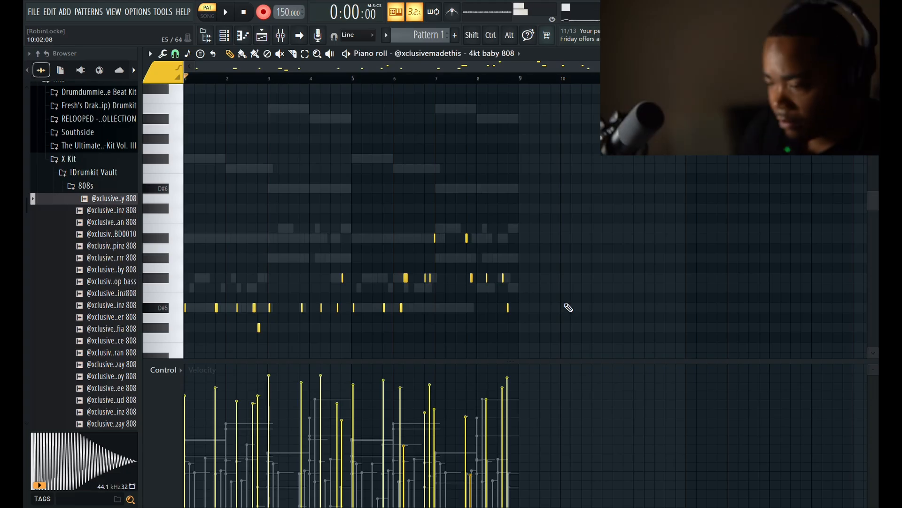
pyautogui.scroll(-2, 576, 311)
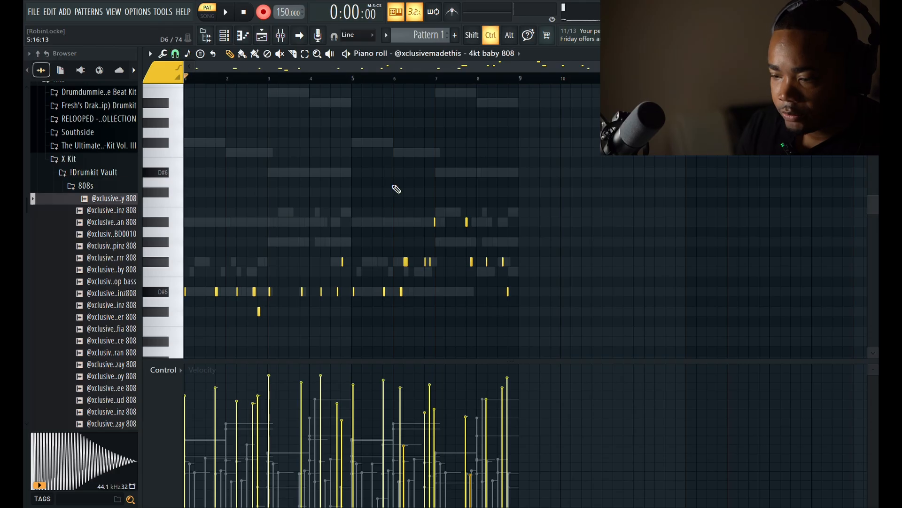
pyautogui.hotkey('ctrl', 'a')
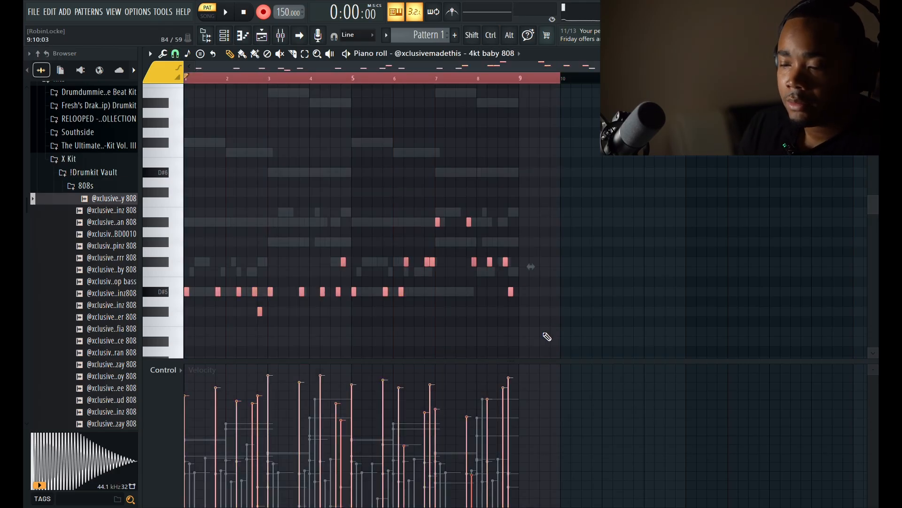
# Lower the 808 notes in bars 3 and 4, and from the last note of bar 6 through bar 8, by five semitones
pyautogui.moveTo(348, 335); pyautogui.dragTo(272, 243)
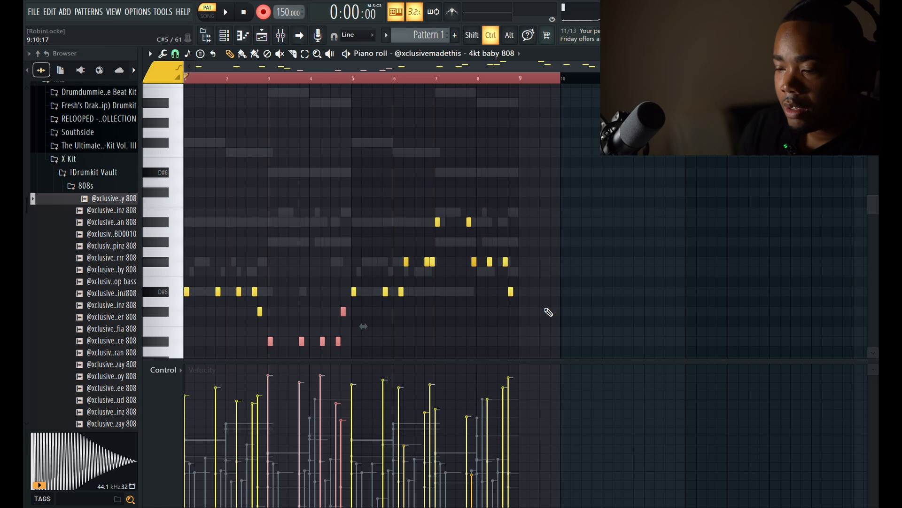
pyautogui.moveTo(548, 312); pyautogui.dragTo(437, 209)
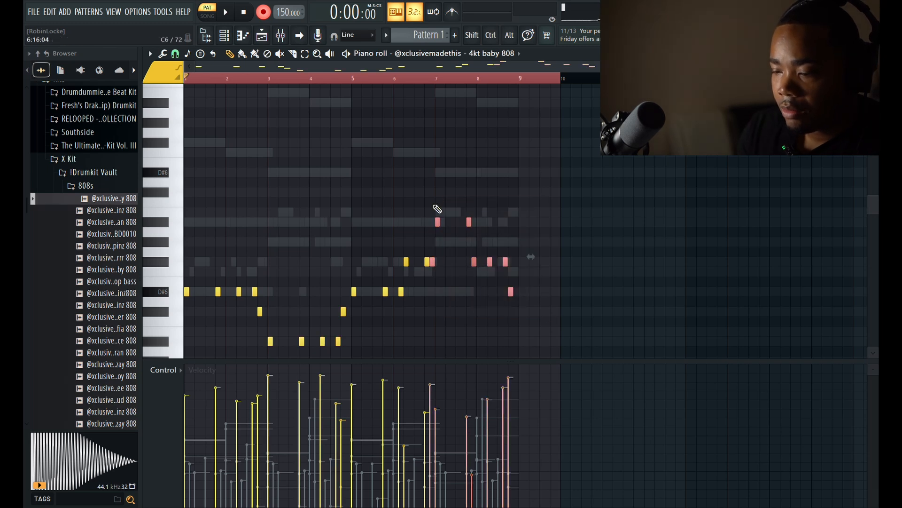
pyautogui.hotkey('shift', 'Down')
pyautogui.hotkey('shift', 'Down')
pyautogui.hotkey('shift', 'Down')
pyautogui.hotkey('shift', 'Down')
pyautogui.hotkey('shift', 'Down')
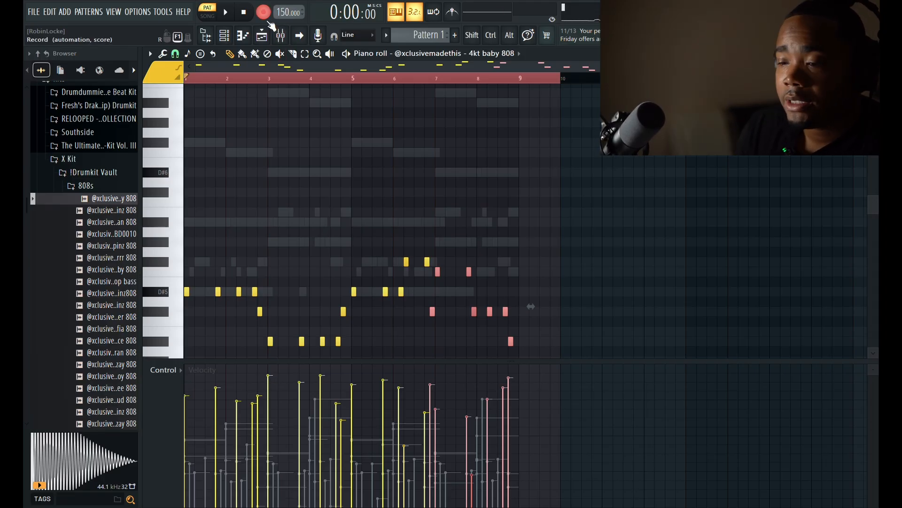
# Raise the velocity of all 808 notes to maximum and play the eight-bar pattern
pyautogui.hotkey('ctrl', 'a')
pyautogui.press('space')
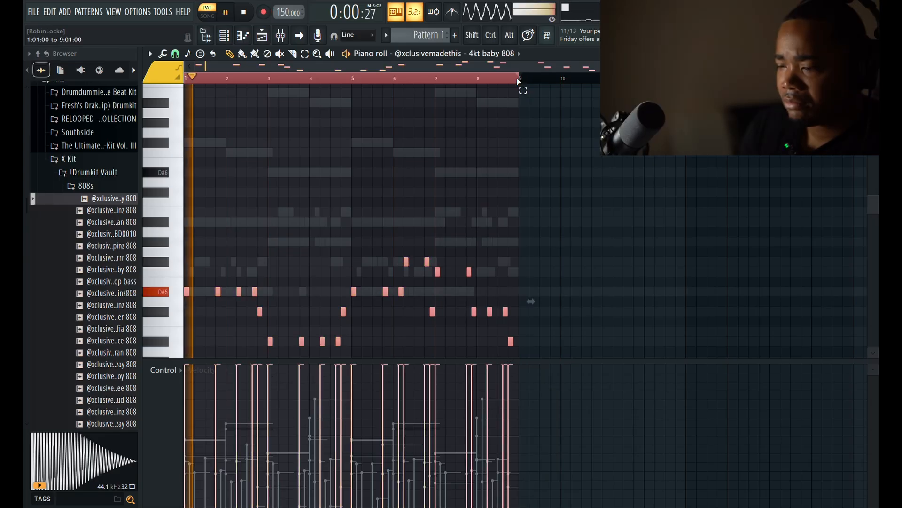
pyautogui.scroll(-3, 628, 237)
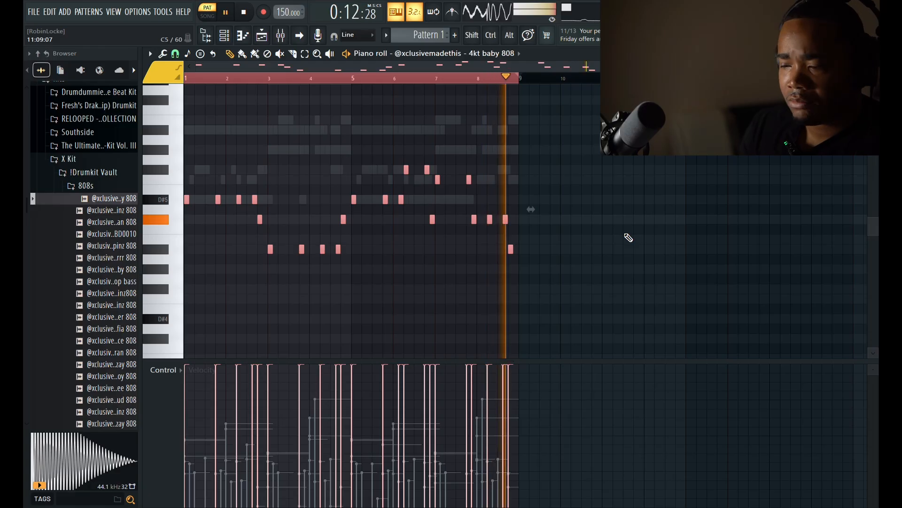
pyautogui.press('space')
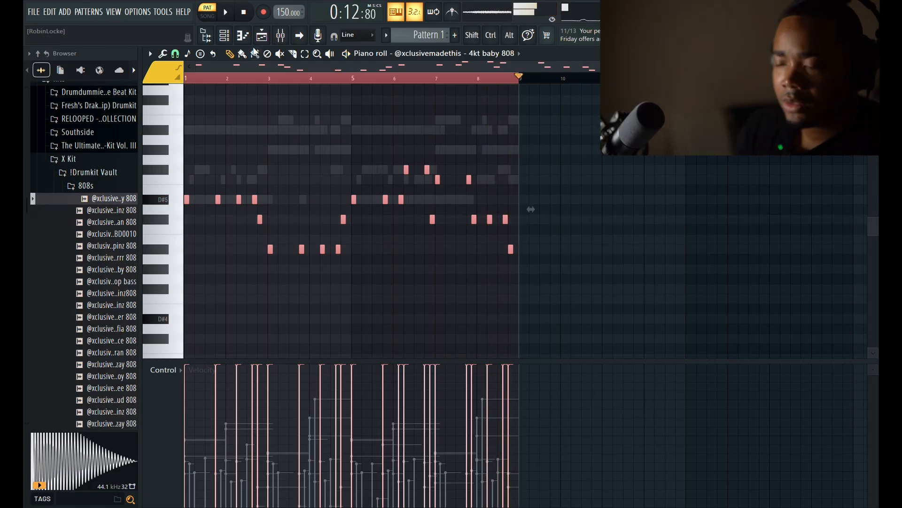
# Lower the notes of every channel in Pattern 1 by one semitone and play the pattern
pyautogui.click(233, 38)
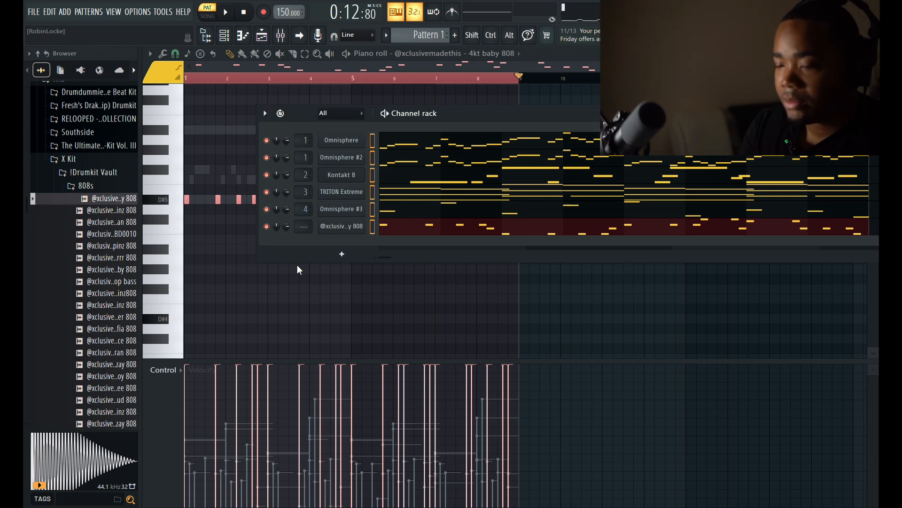
pyautogui.hotkey('shift', 'Down')
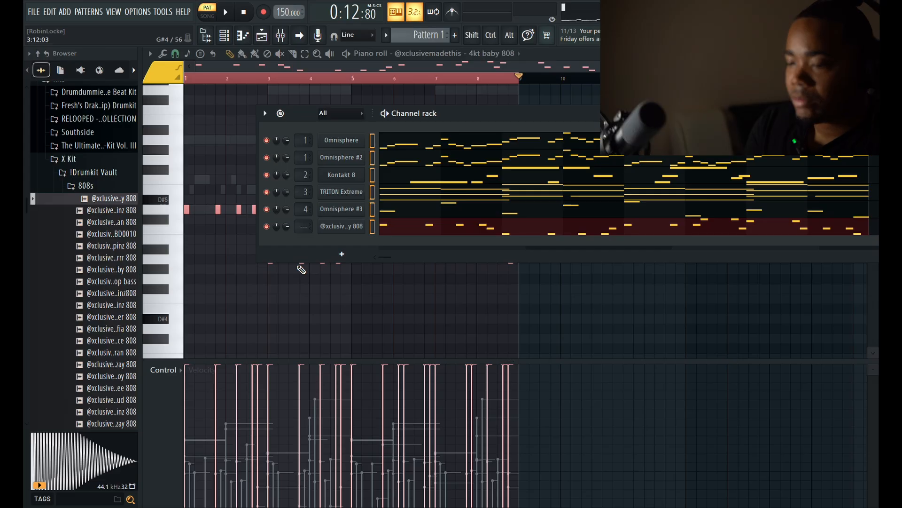
pyautogui.press('space')
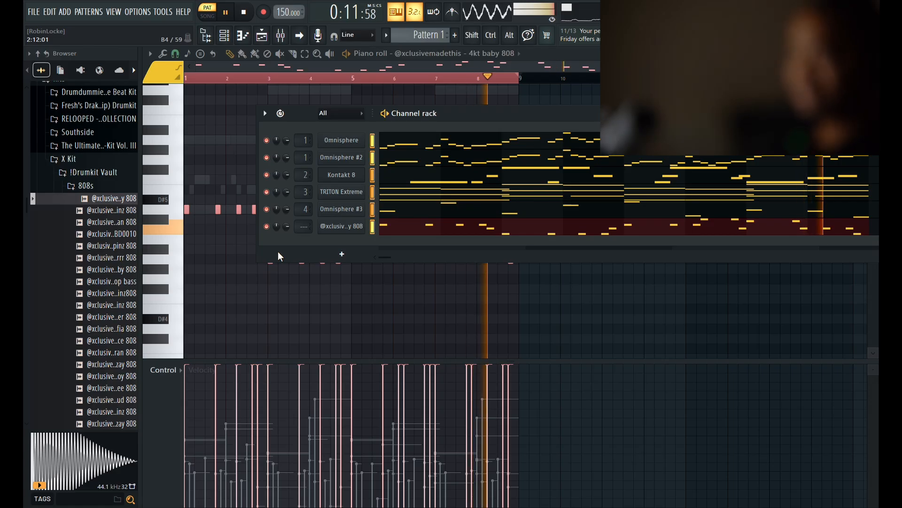
pyautogui.press('space')
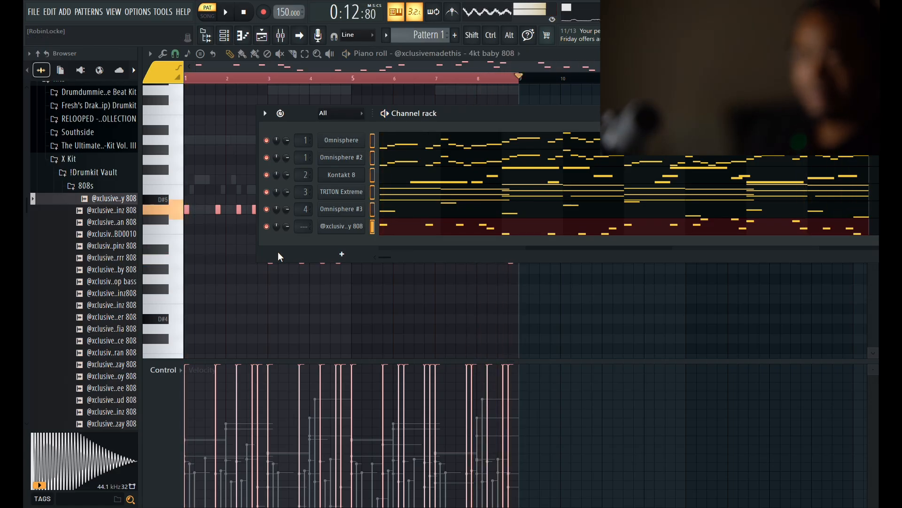
# Audition samples in the X Kit's Hi Hats folder and add the hit 1 hihat sample as a new channel below the 808
pyautogui.click(87, 187)
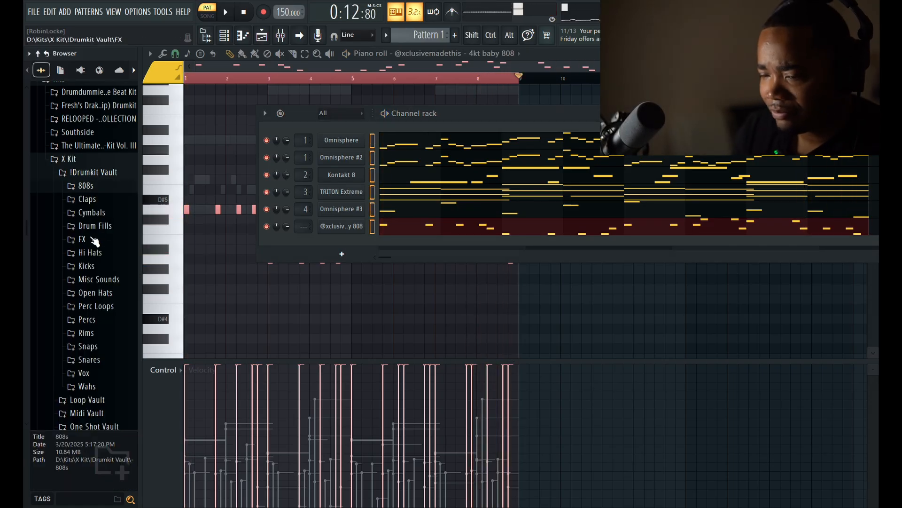
pyautogui.click(94, 254)
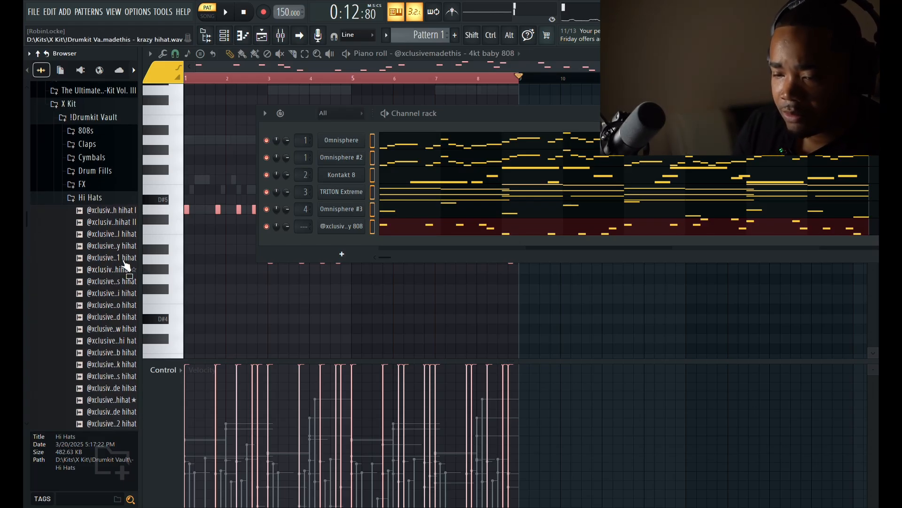
pyautogui.click(124, 259)
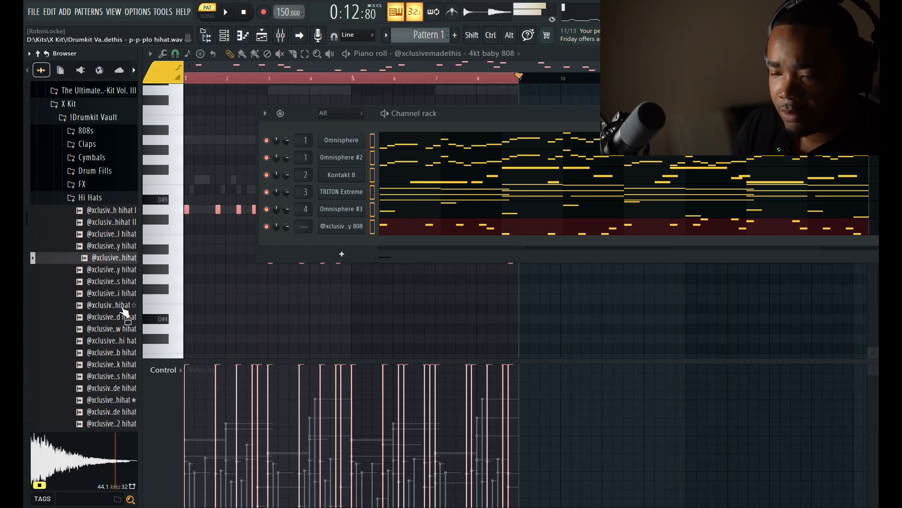
pyautogui.click(123, 307)
pyautogui.click(126, 249)
pyautogui.click(127, 258)
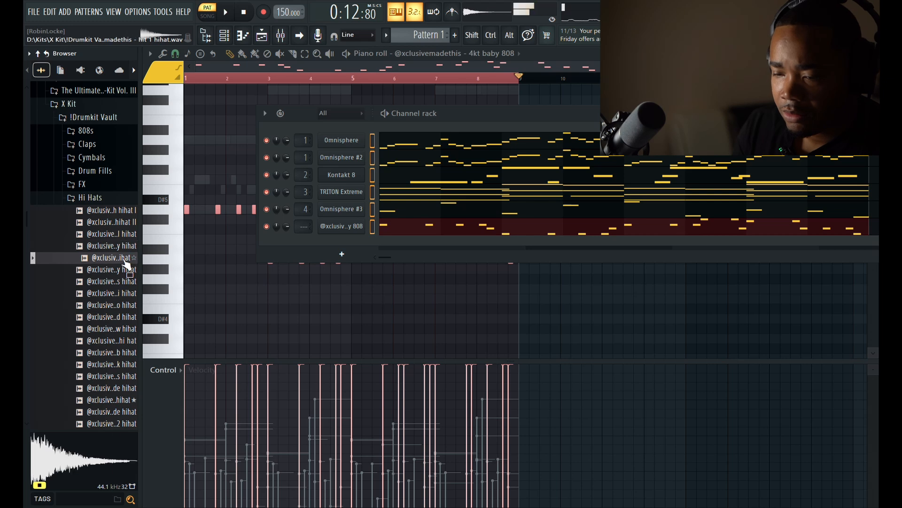
pyautogui.moveTo(126, 263); pyautogui.dragTo(190, 258)
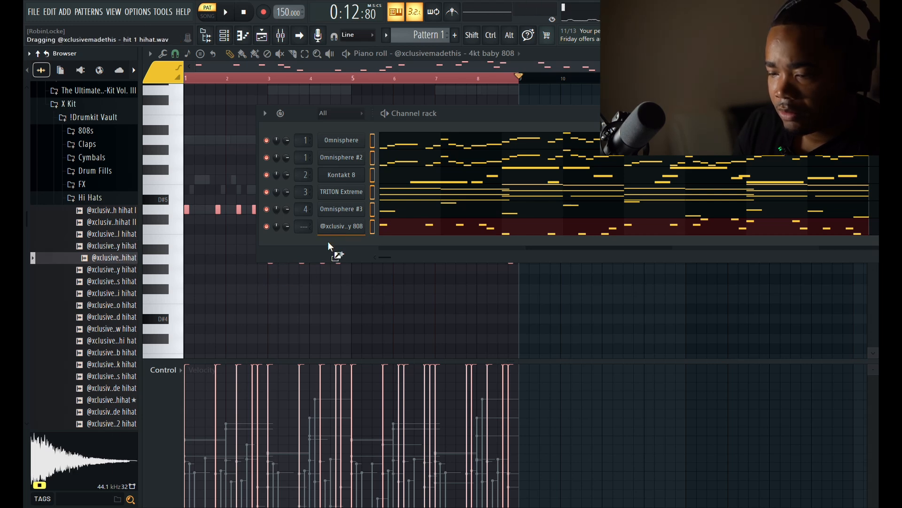
pyautogui.moveTo(328, 241); pyautogui.dragTo(329, 243)
# Check the miscellaneous settings of the hit 1 hihat sampler channel, including its cut group and root note
pyautogui.click(329, 243)
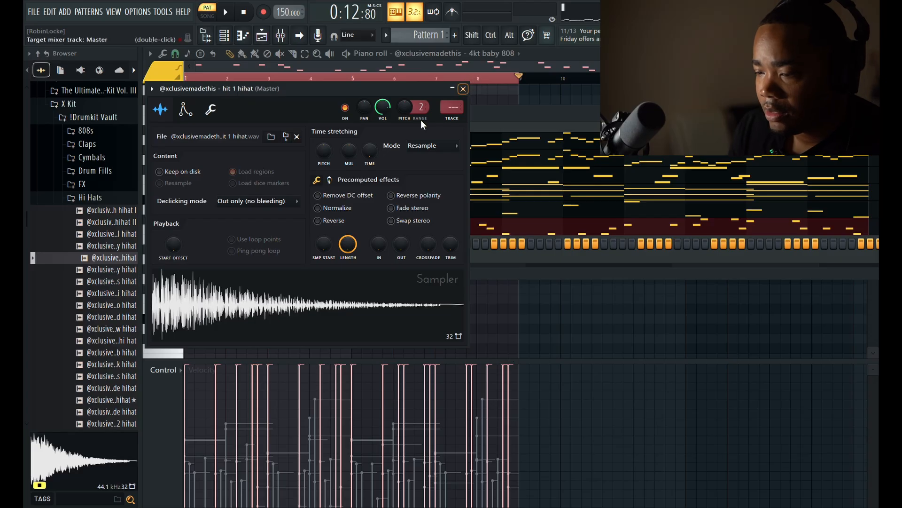
pyautogui.click(210, 109)
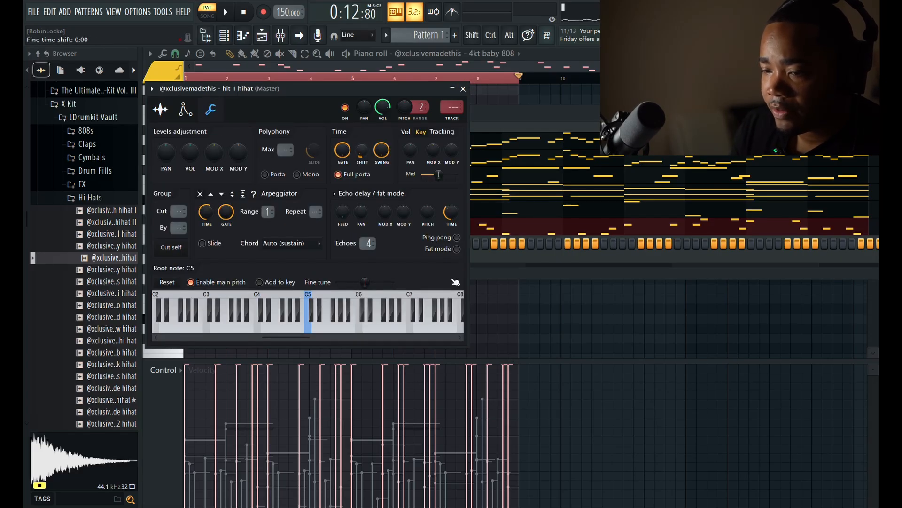
pyautogui.click(464, 89)
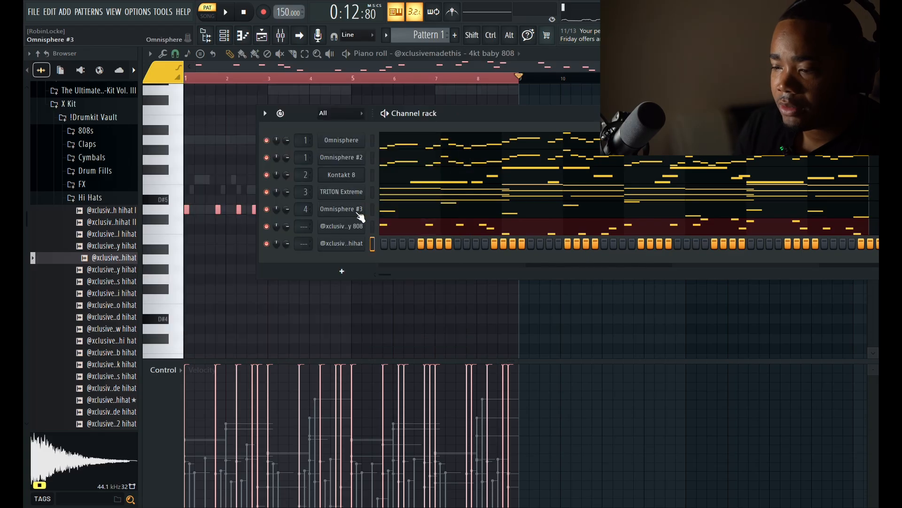
# Fill every second step of the hit 1 hihat channel and play the pattern
pyautogui.click(499, 271)
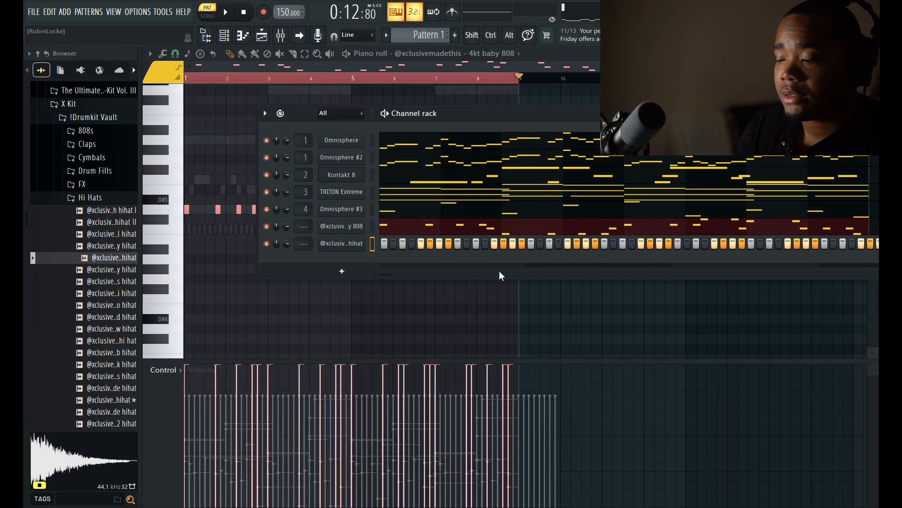
pyautogui.press('space')
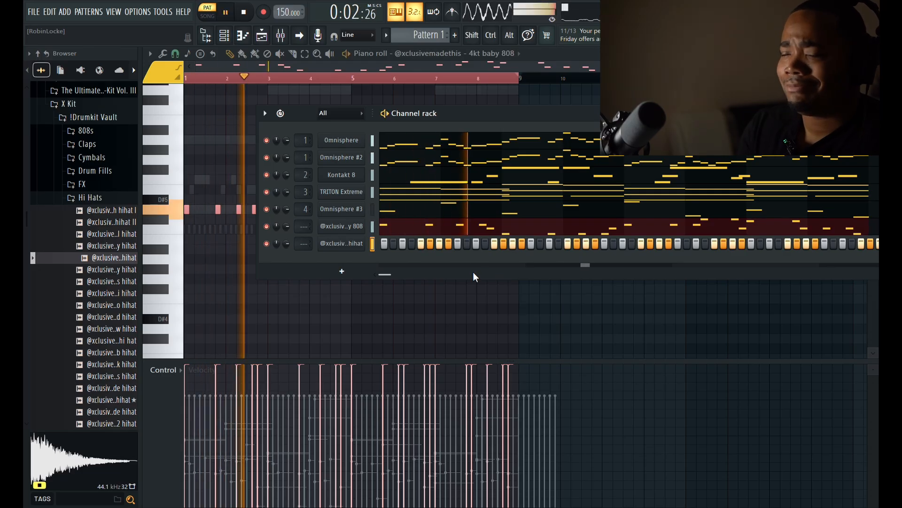
# Randomize the velocities of the hit 1 hihat notes across the pattern and return to the channel rack
pyautogui.click(345, 250)
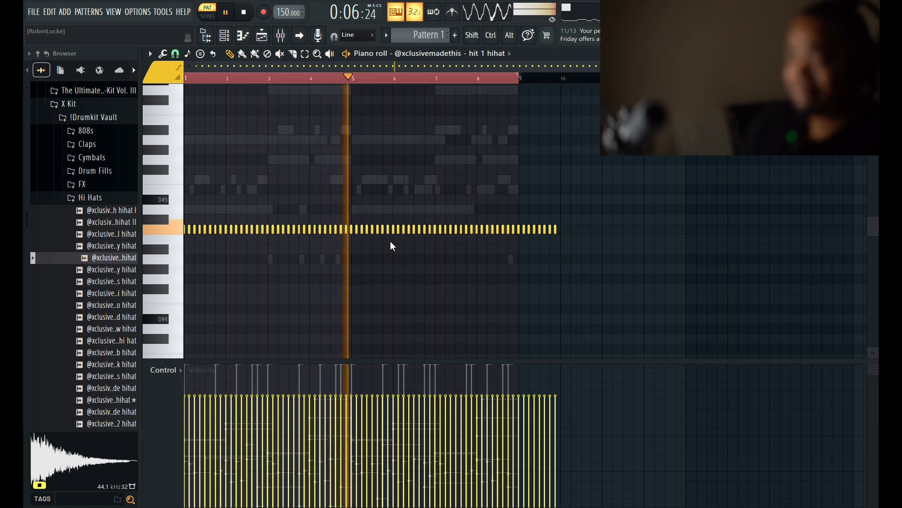
pyautogui.hotkey('alt', 'r')
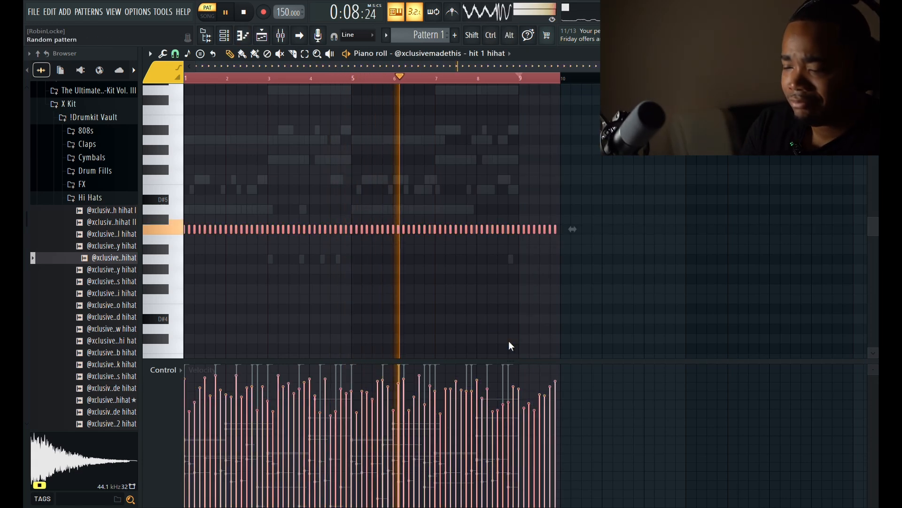
pyautogui.click(521, 368)
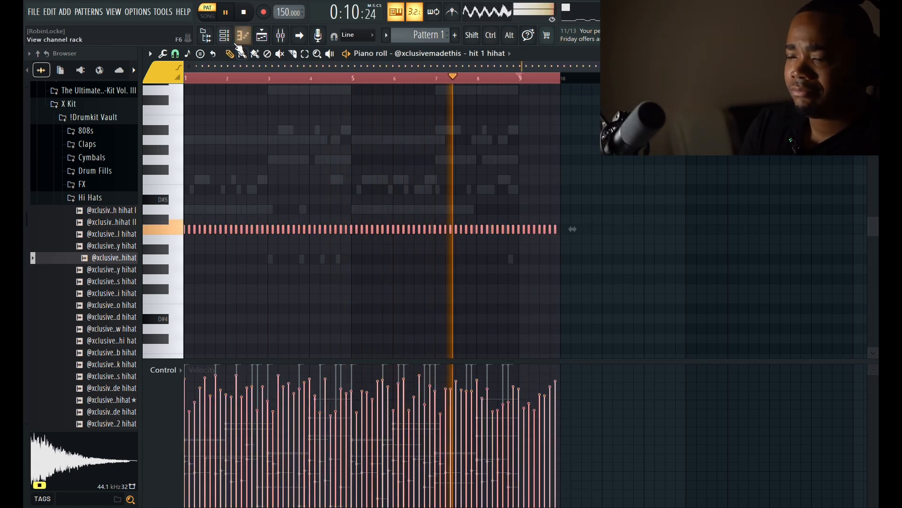
pyautogui.press('F6')
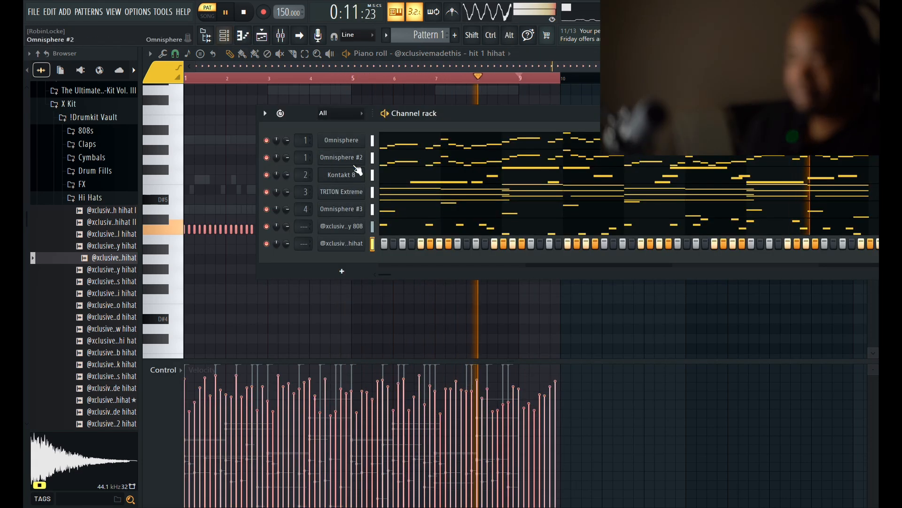
# Audition samples in the X Kit's Snaps folder, including the clean, blxst, poppa and solitary snaps
pyautogui.click(90, 198)
pyautogui.press('space')
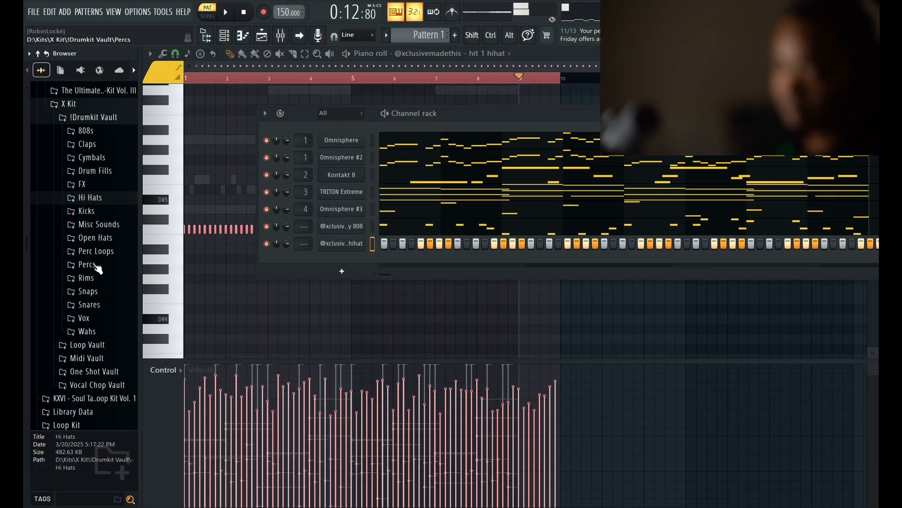
pyautogui.click(89, 292)
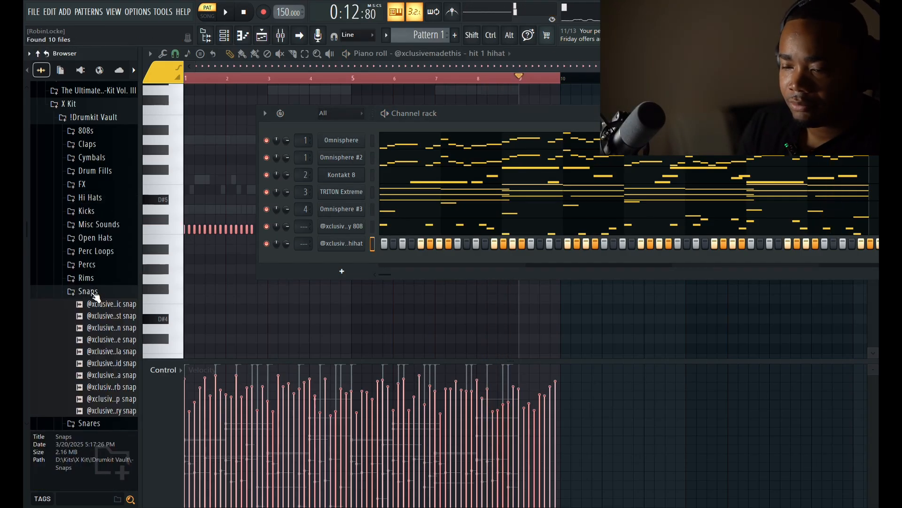
pyautogui.click(119, 332)
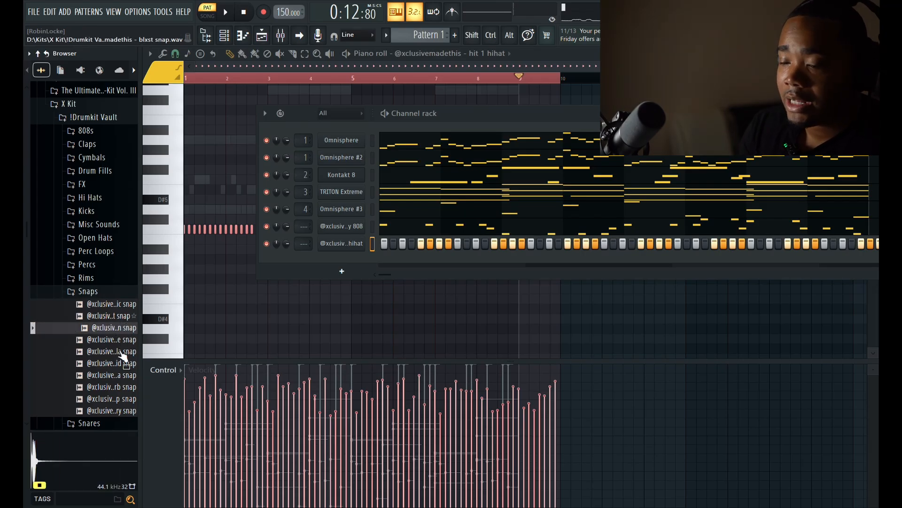
pyautogui.click(120, 317)
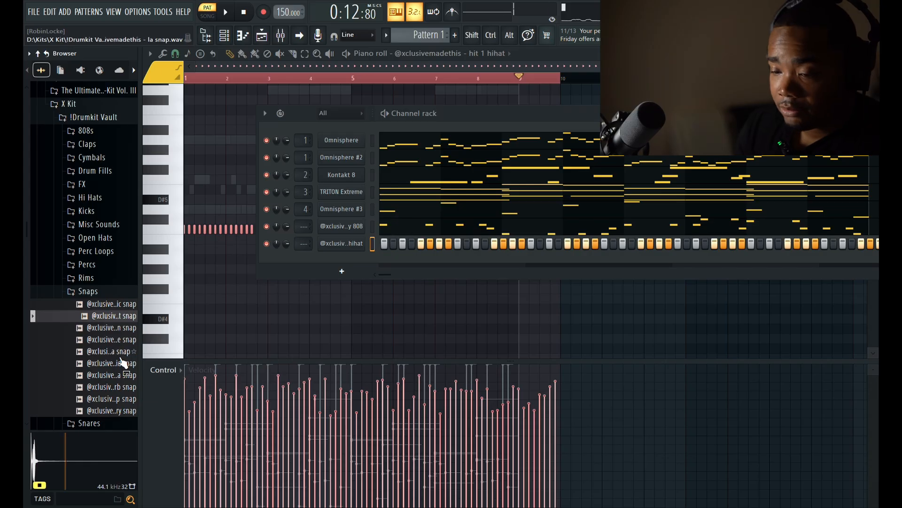
pyautogui.click(121, 356)
pyautogui.click(122, 364)
pyautogui.click(123, 375)
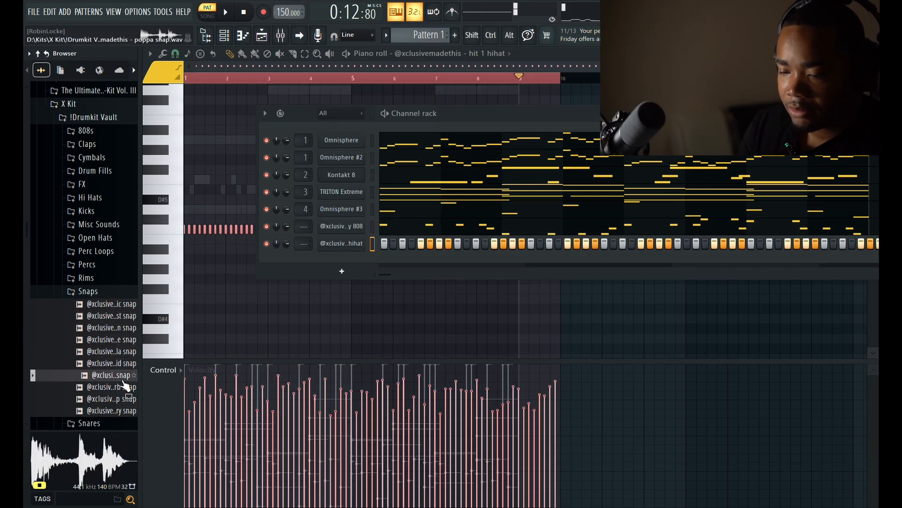
pyautogui.click(123, 389)
pyautogui.click(125, 400)
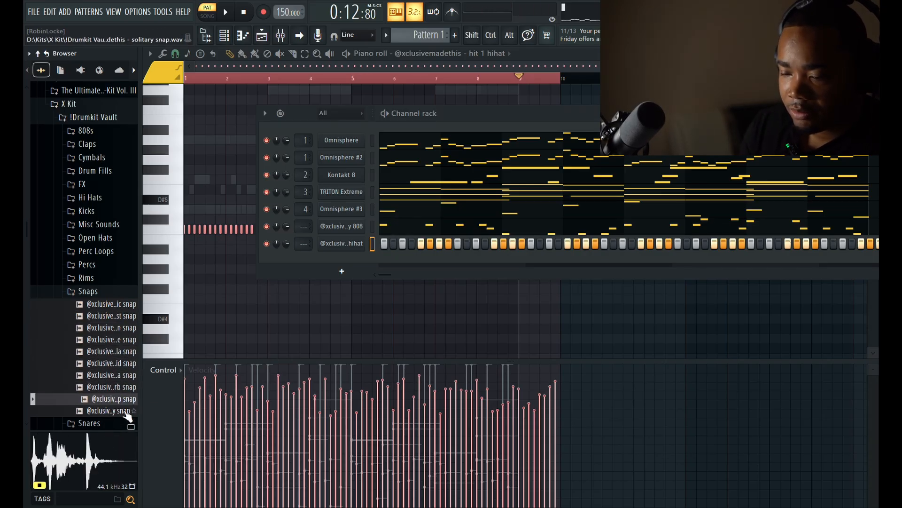
pyautogui.click(125, 411)
# Add the solitary snap as a new channel below the hihat, place a hit on beat three of each of the eight bars, and play the pattern
pyautogui.press('space')
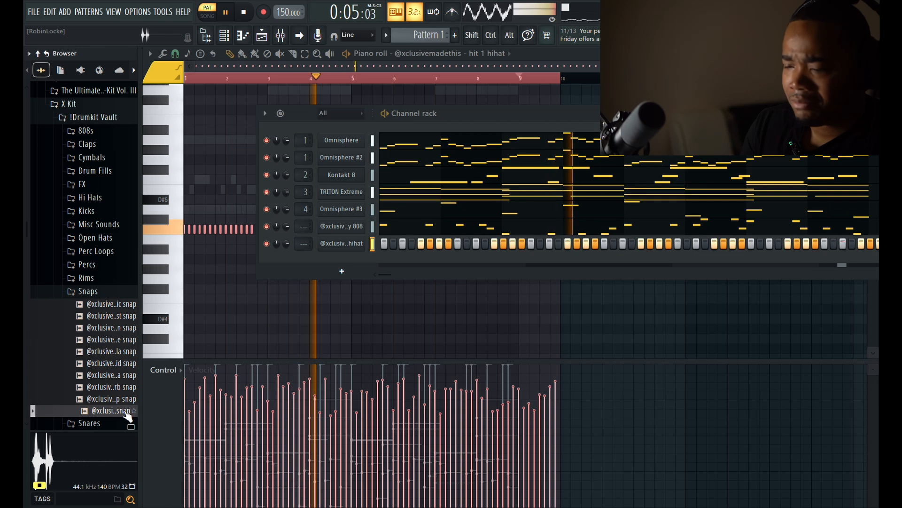
pyautogui.moveTo(131, 421); pyautogui.dragTo(350, 277)
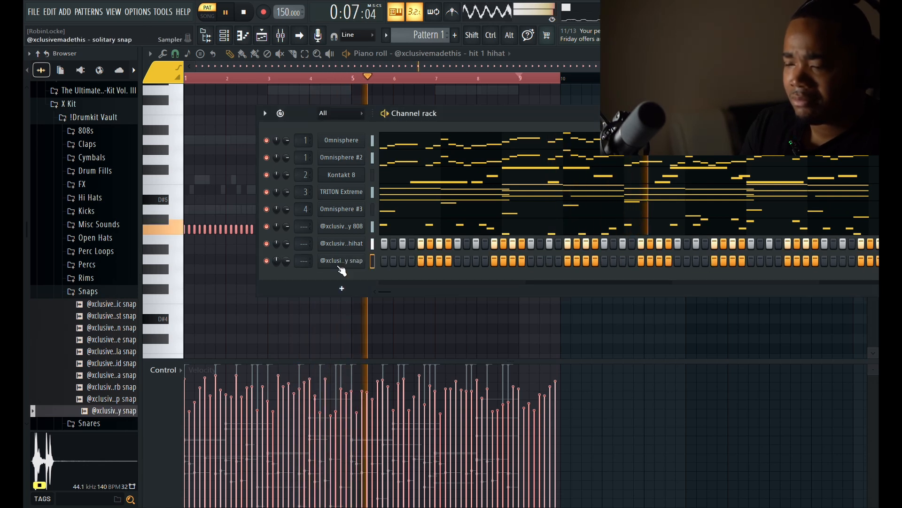
pyautogui.press('space')
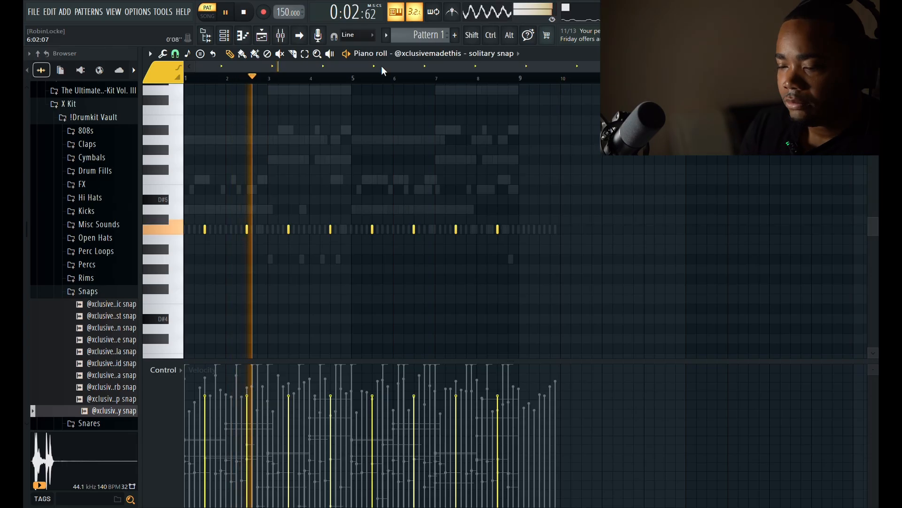
pyautogui.click(237, 40)
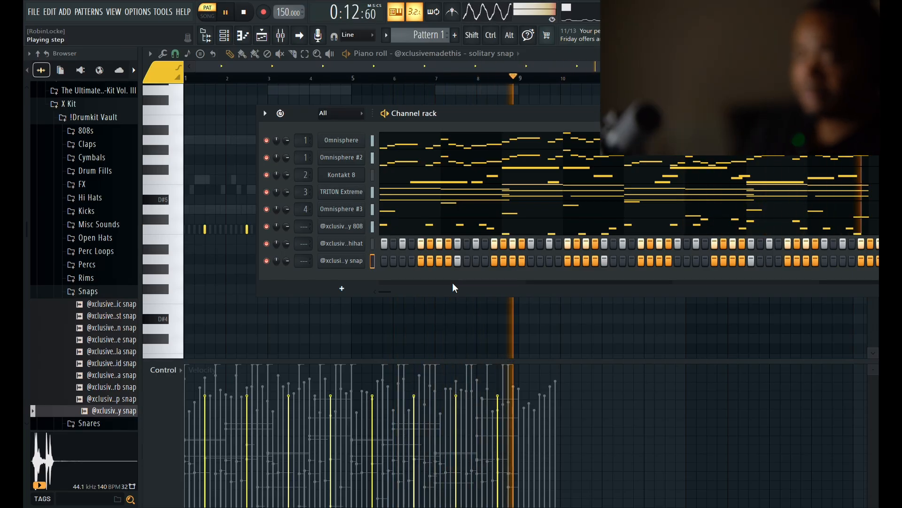
pyautogui.press('space')
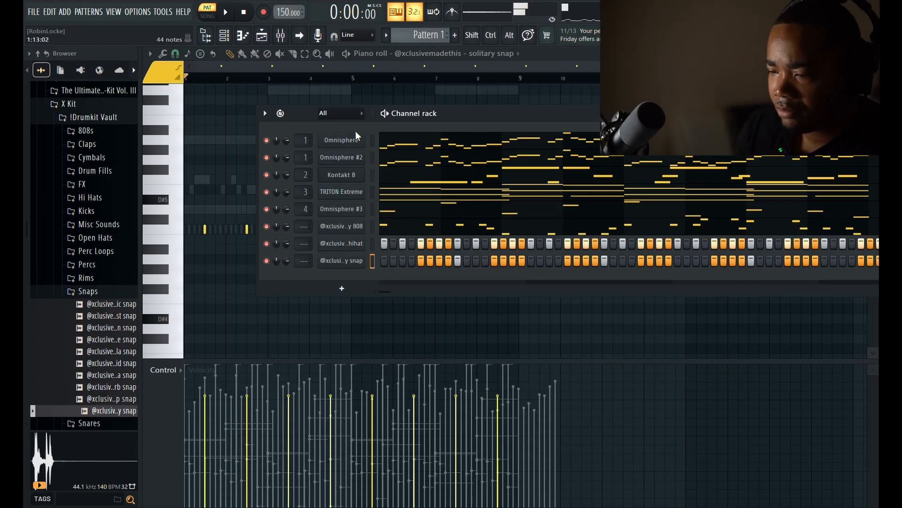
# Check the Omnisphere #2 notes and delete the hit 1 hihat notes that run past the end of bar 8
pyautogui.click(499, 155)
pyautogui.scroll(5, 511, 163)
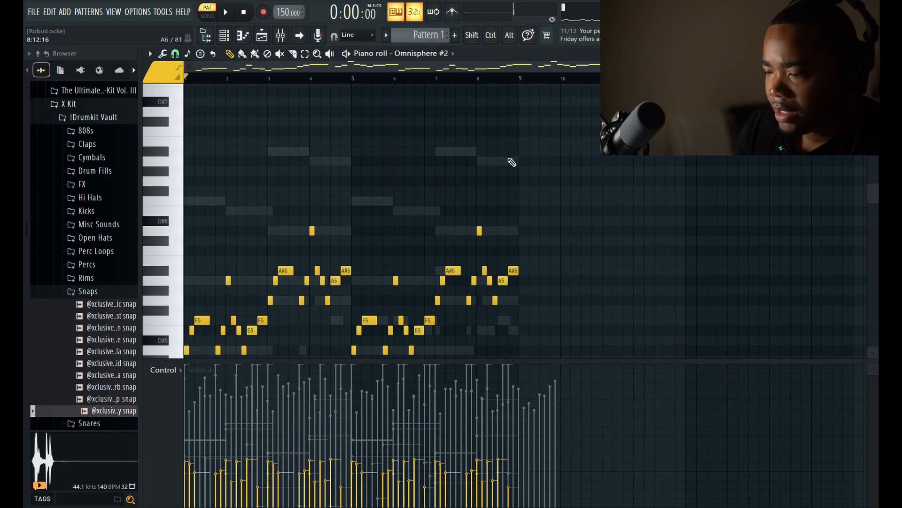
pyautogui.scroll(-4, 556, 253)
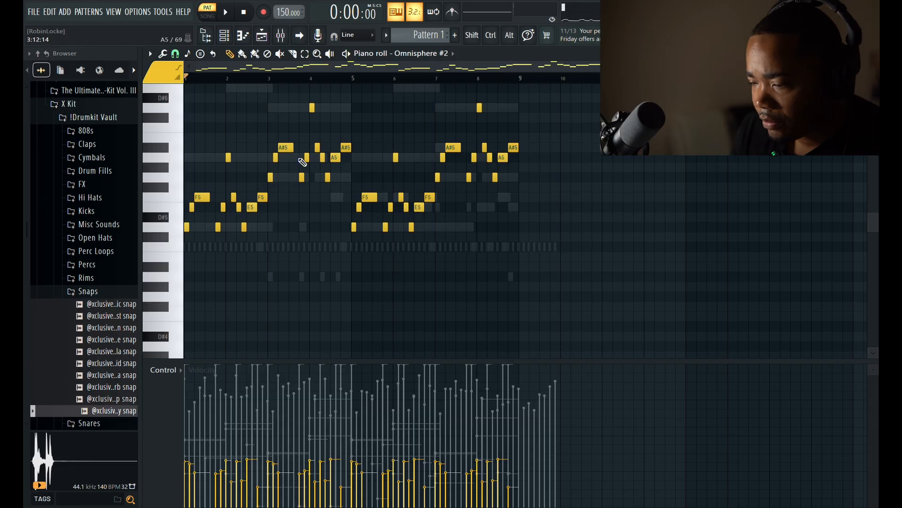
pyautogui.click(224, 45)
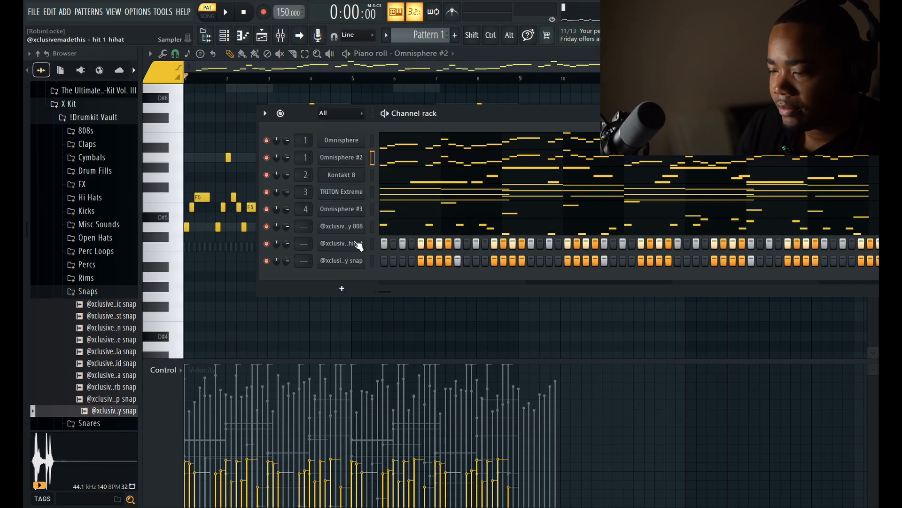
pyautogui.press('F7')
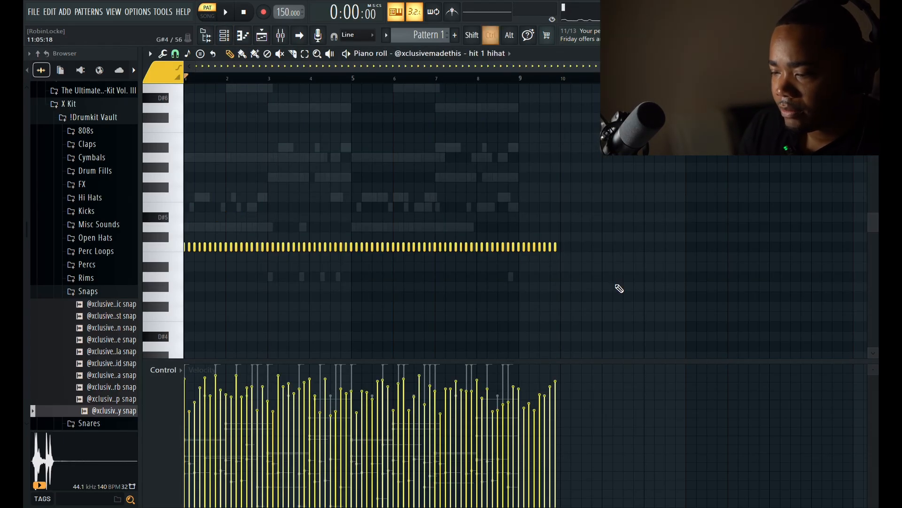
pyautogui.moveTo(616, 289); pyautogui.dragTo(521, 229)
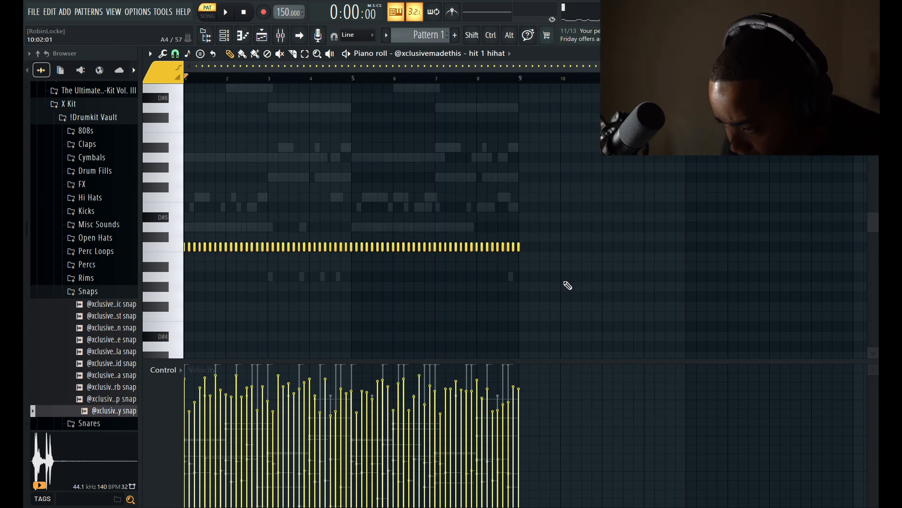
# Record open hat hits on the dezz open hat channel and select all of its notes in the piano roll
pyautogui.scroll(4, 546, 277)
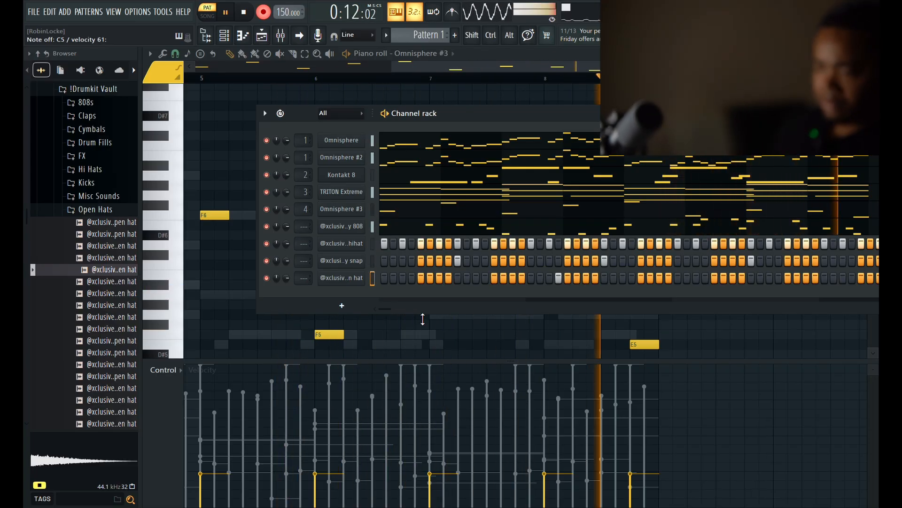
pyautogui.press('space')
pyautogui.click(504, 284)
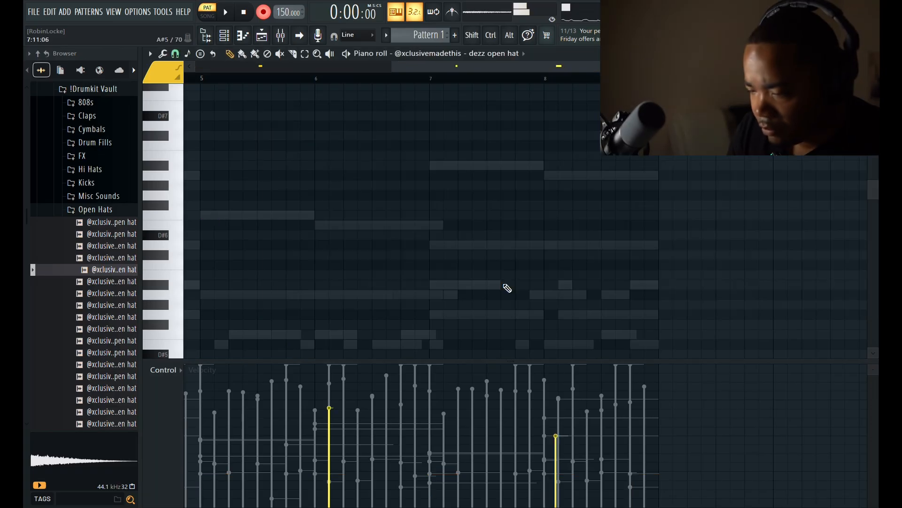
pyautogui.hotkey('ctrl', 'a')
pyautogui.hscroll(-5, 387, 270)
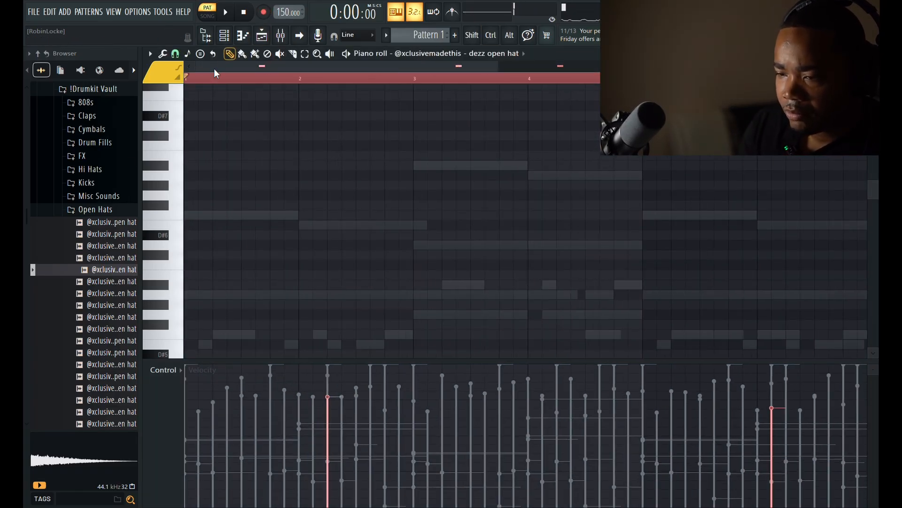
# Add the easy snare sample from the Snares folder as a new channel below the open hat and lay down its hits across the eight bars
pyautogui.click(96, 212)
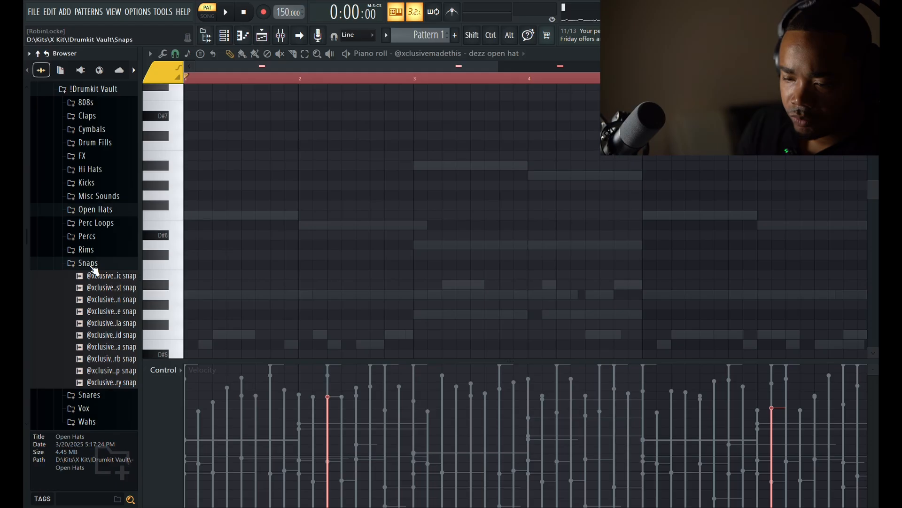
pyautogui.click(87, 396)
pyautogui.click(123, 294)
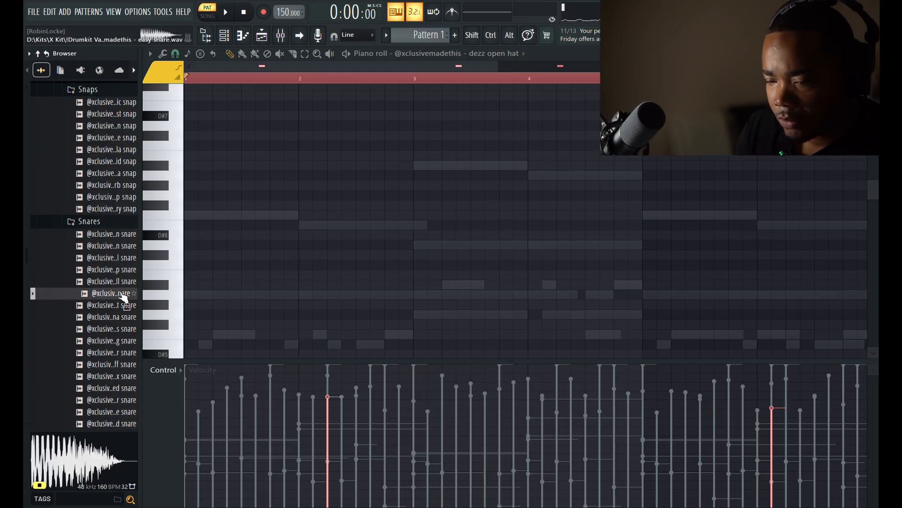
pyautogui.click(227, 41)
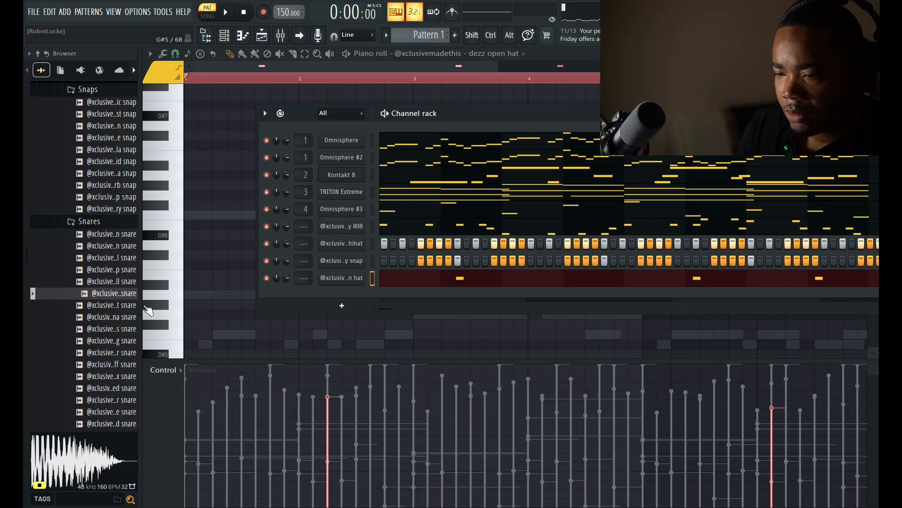
pyautogui.moveTo(311, 310); pyautogui.dragTo(334, 296)
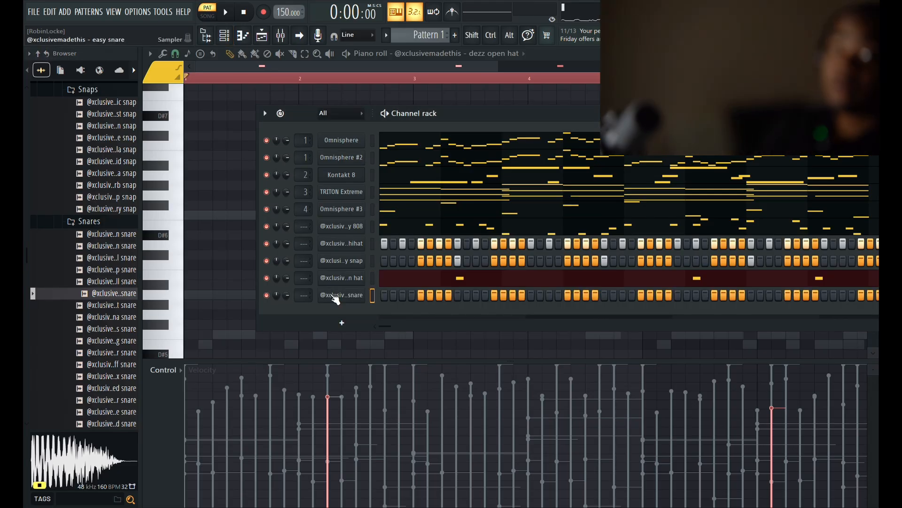
pyautogui.press('space')
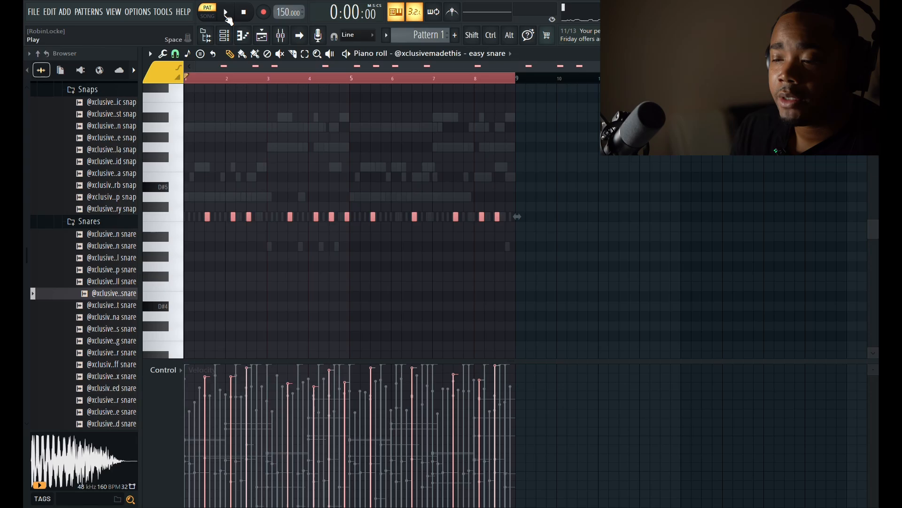
# Move the channel rack to show the whole pattern and play Pattern 1 with the added snare
pyautogui.click(226, 36)
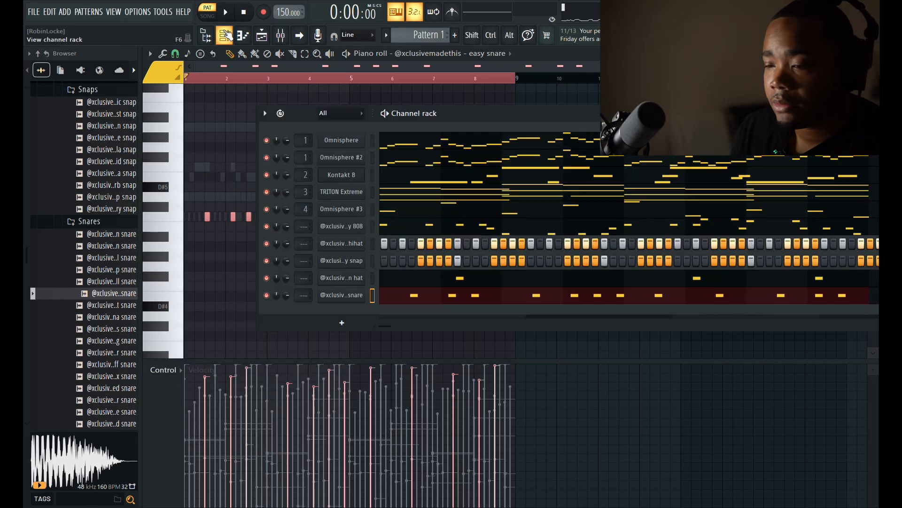
pyautogui.moveTo(447, 116); pyautogui.dragTo(363, 114)
pyautogui.press('space')
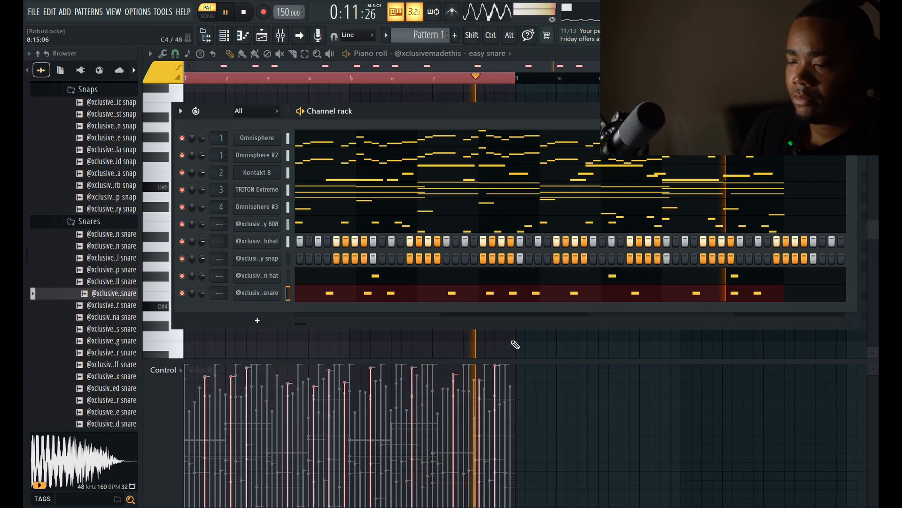
pyautogui.press('space')
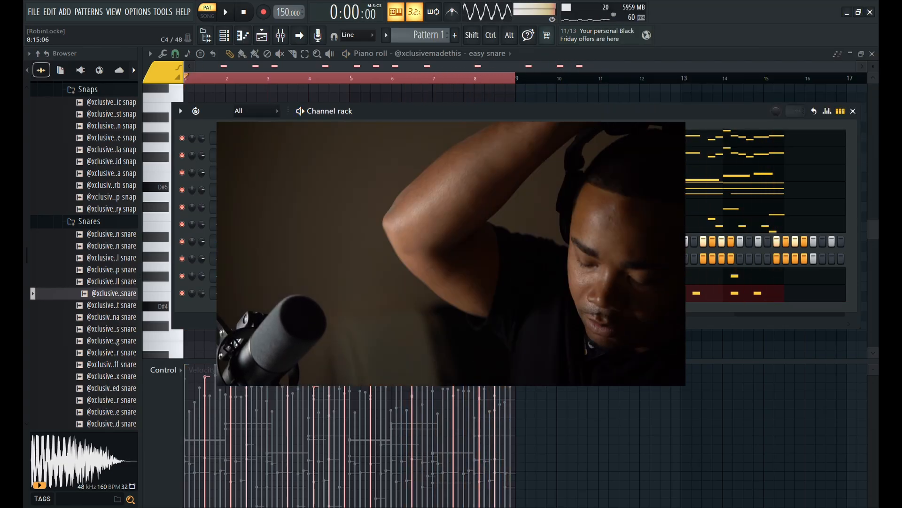